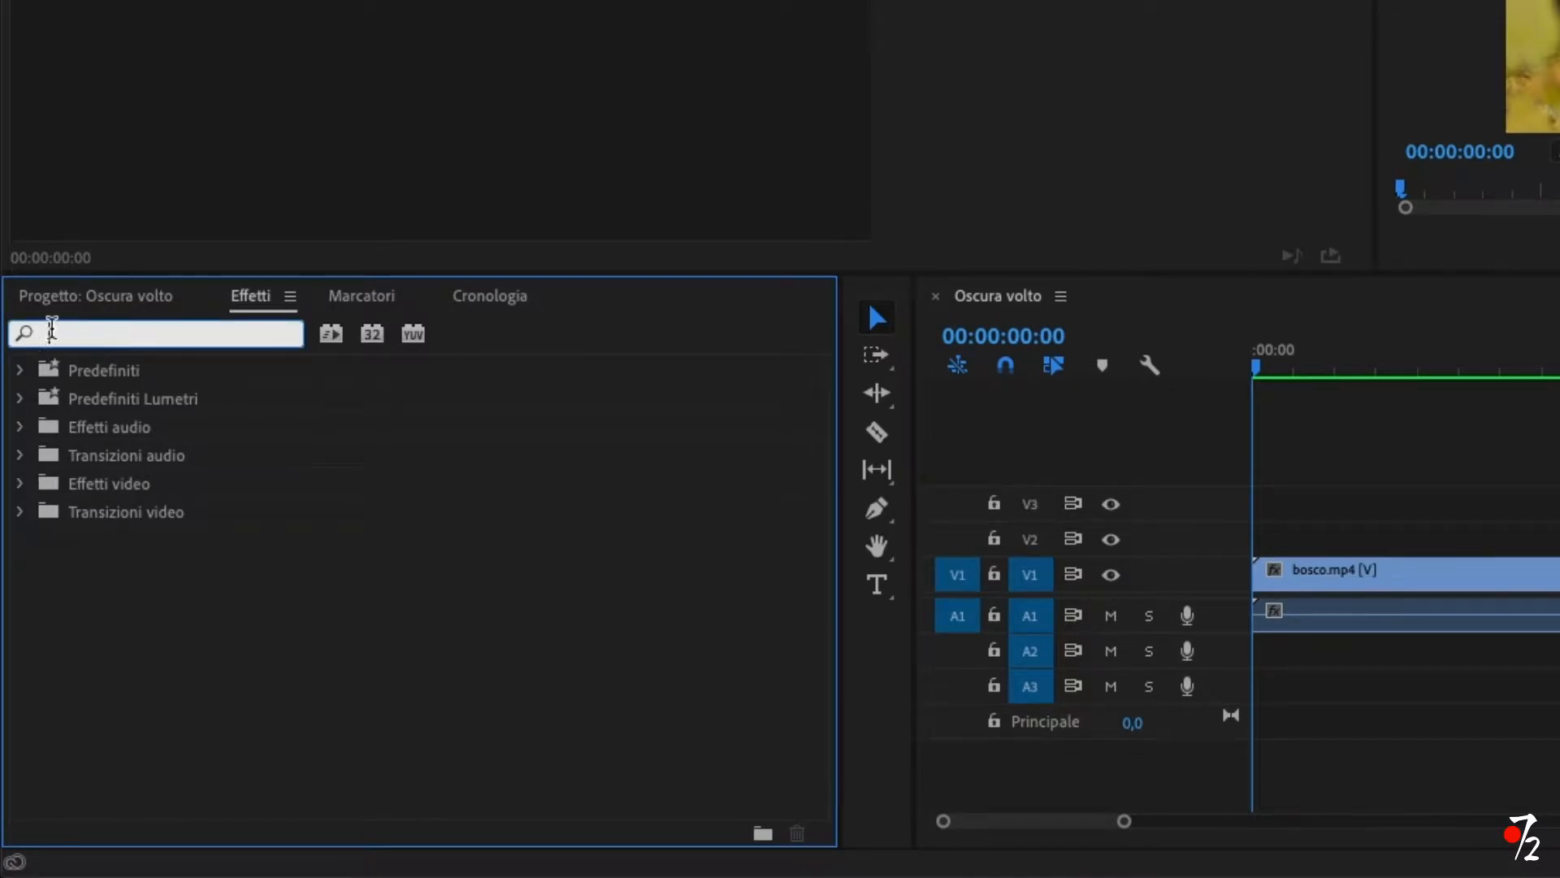
Find the Mosaico video effect by searching "mosaico", apply it to bosco.mp4 on V1, and show the clip's effect settings
text(mosaico)
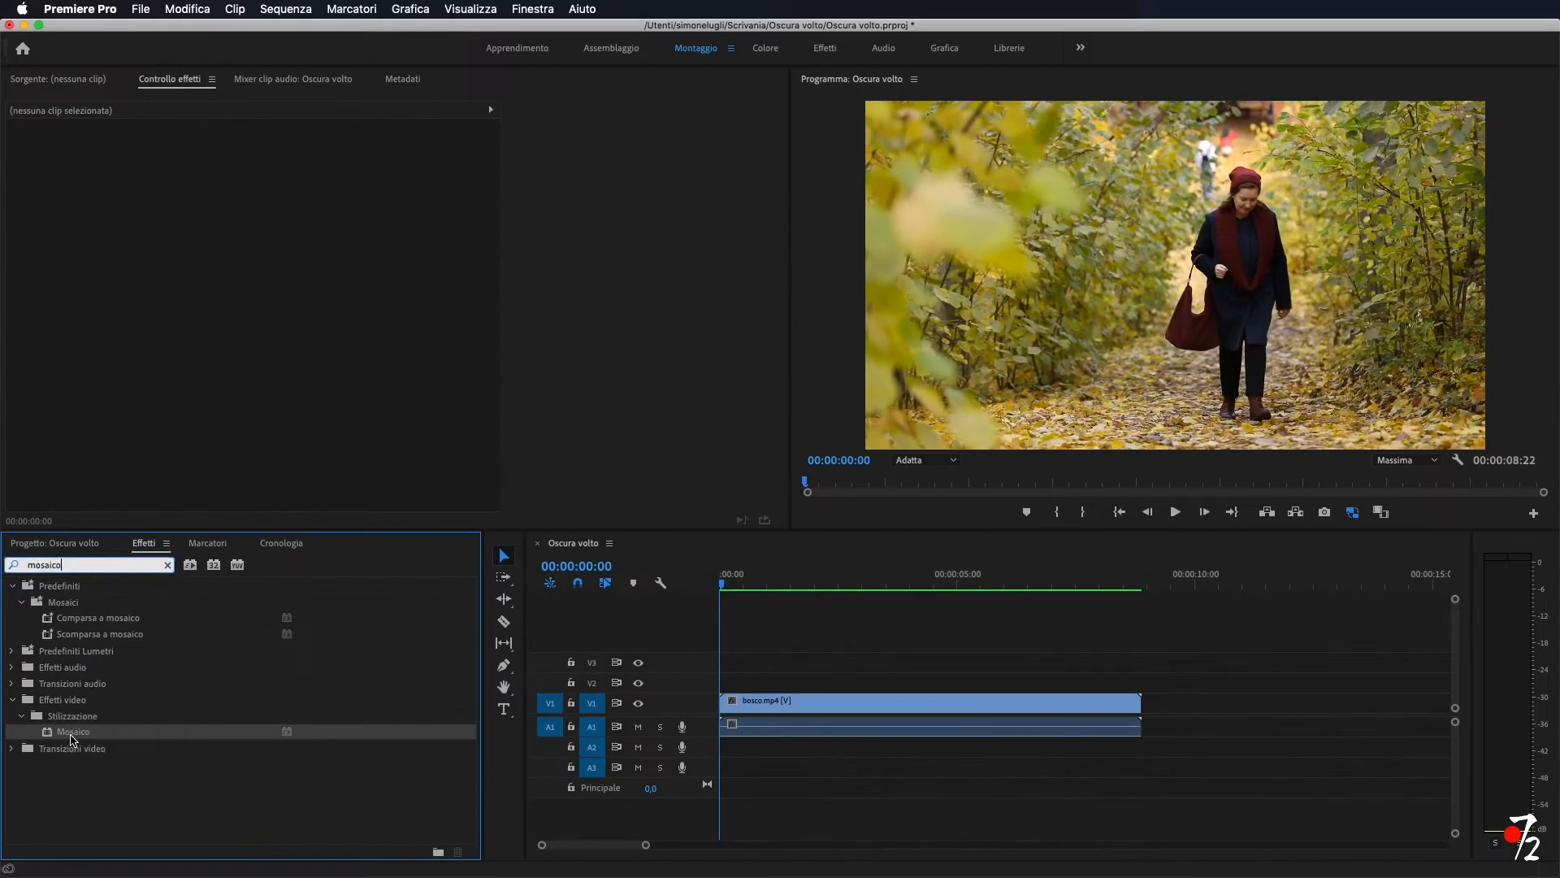
drag(118, 638, 1151, 559)
drag(709, 683, 803, 707)
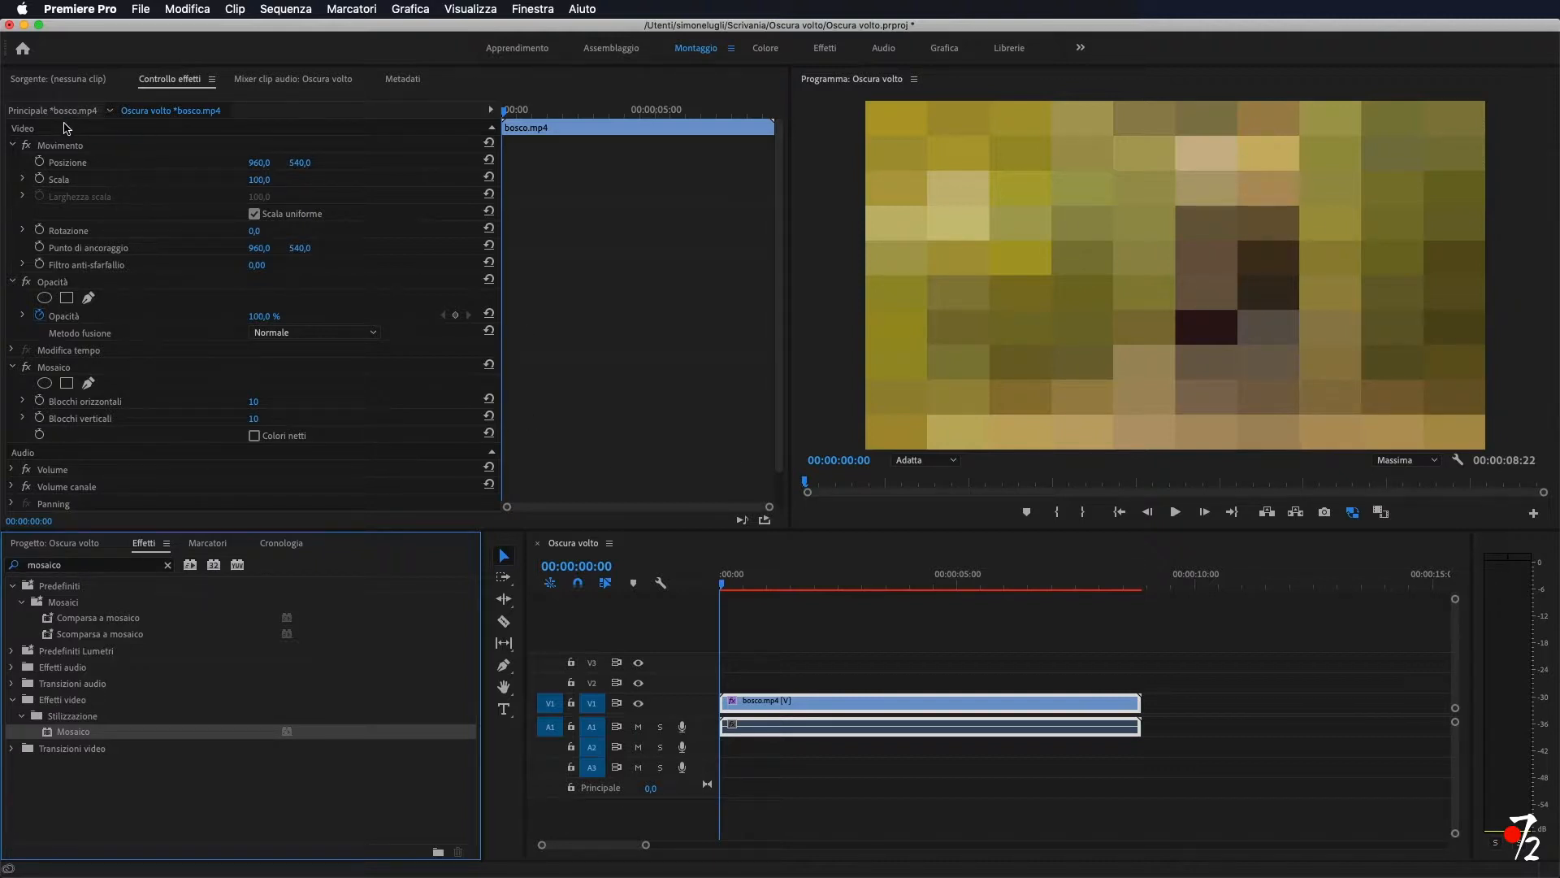
click(65, 89)
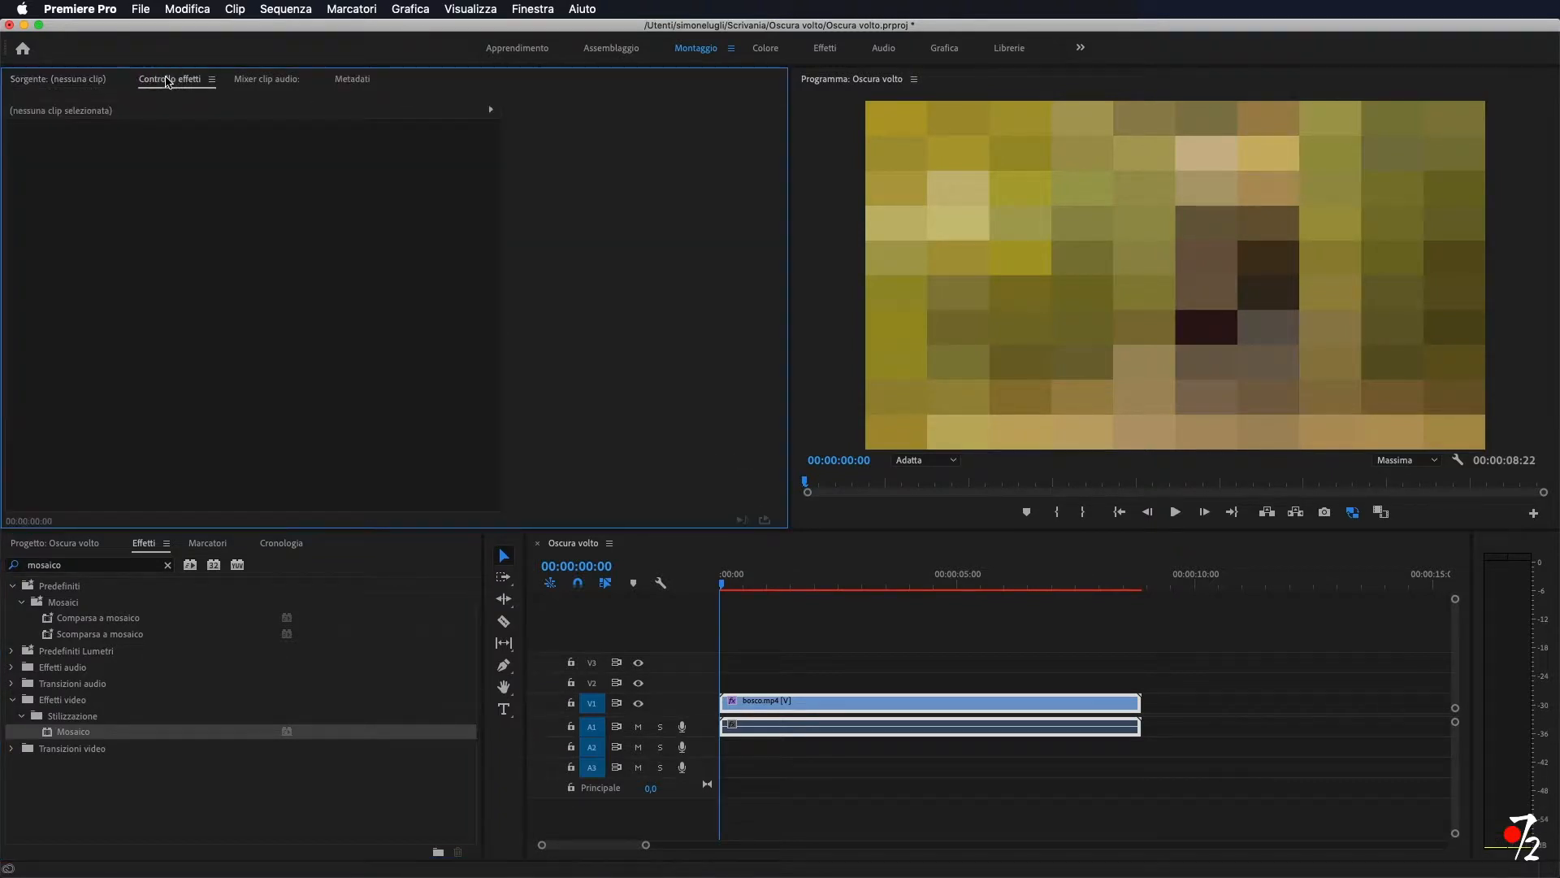
click(788, 701)
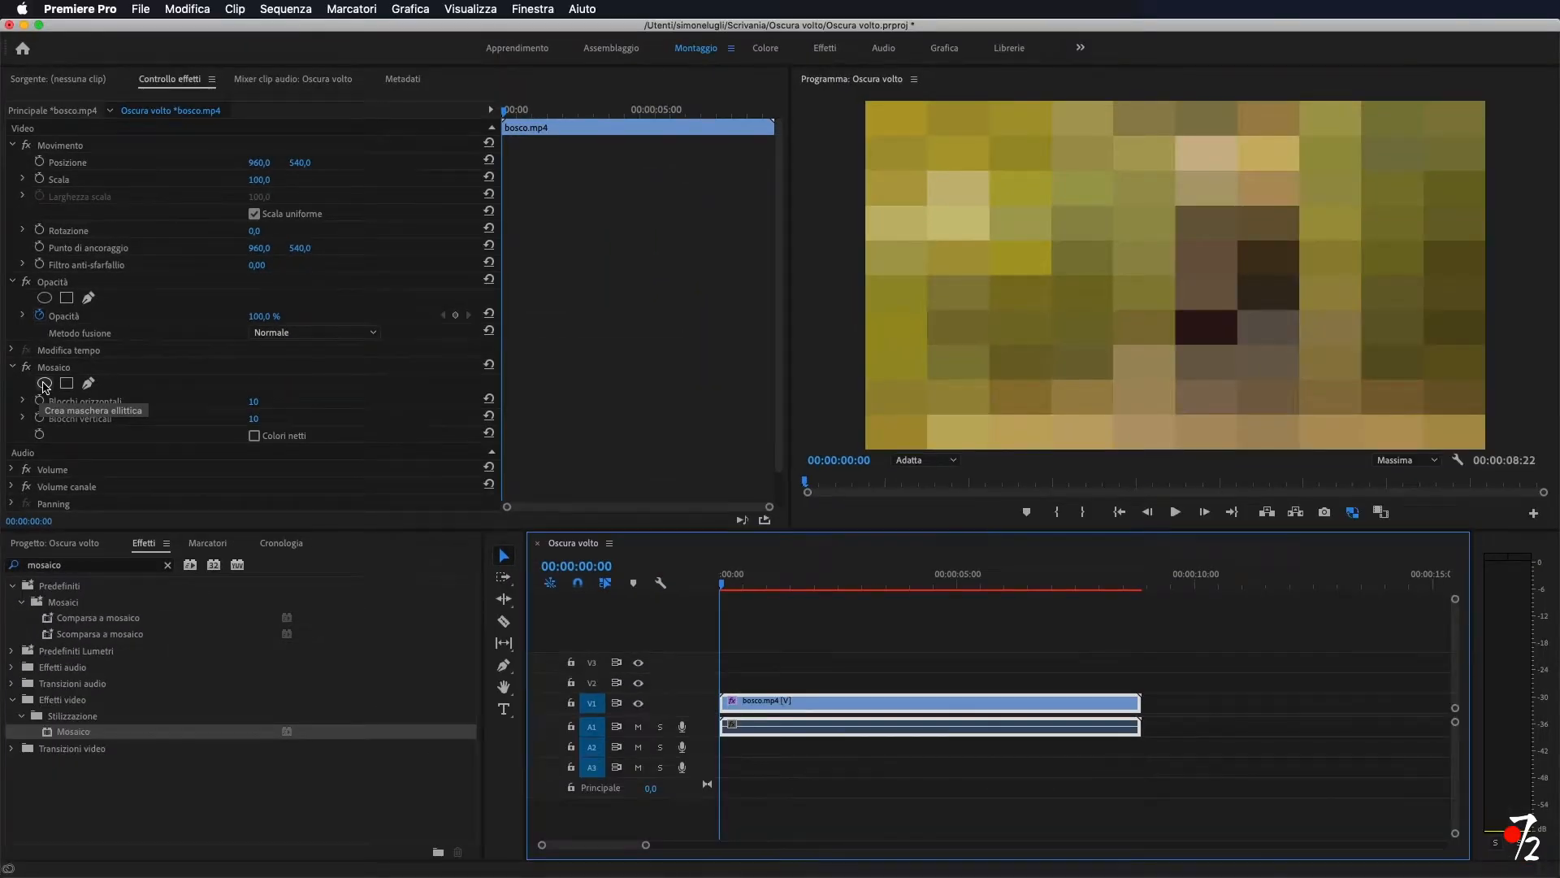
Add an elliptical mask to the Mosaico effect, shrink it to head size, and place it over the woman's face
click(45, 383)
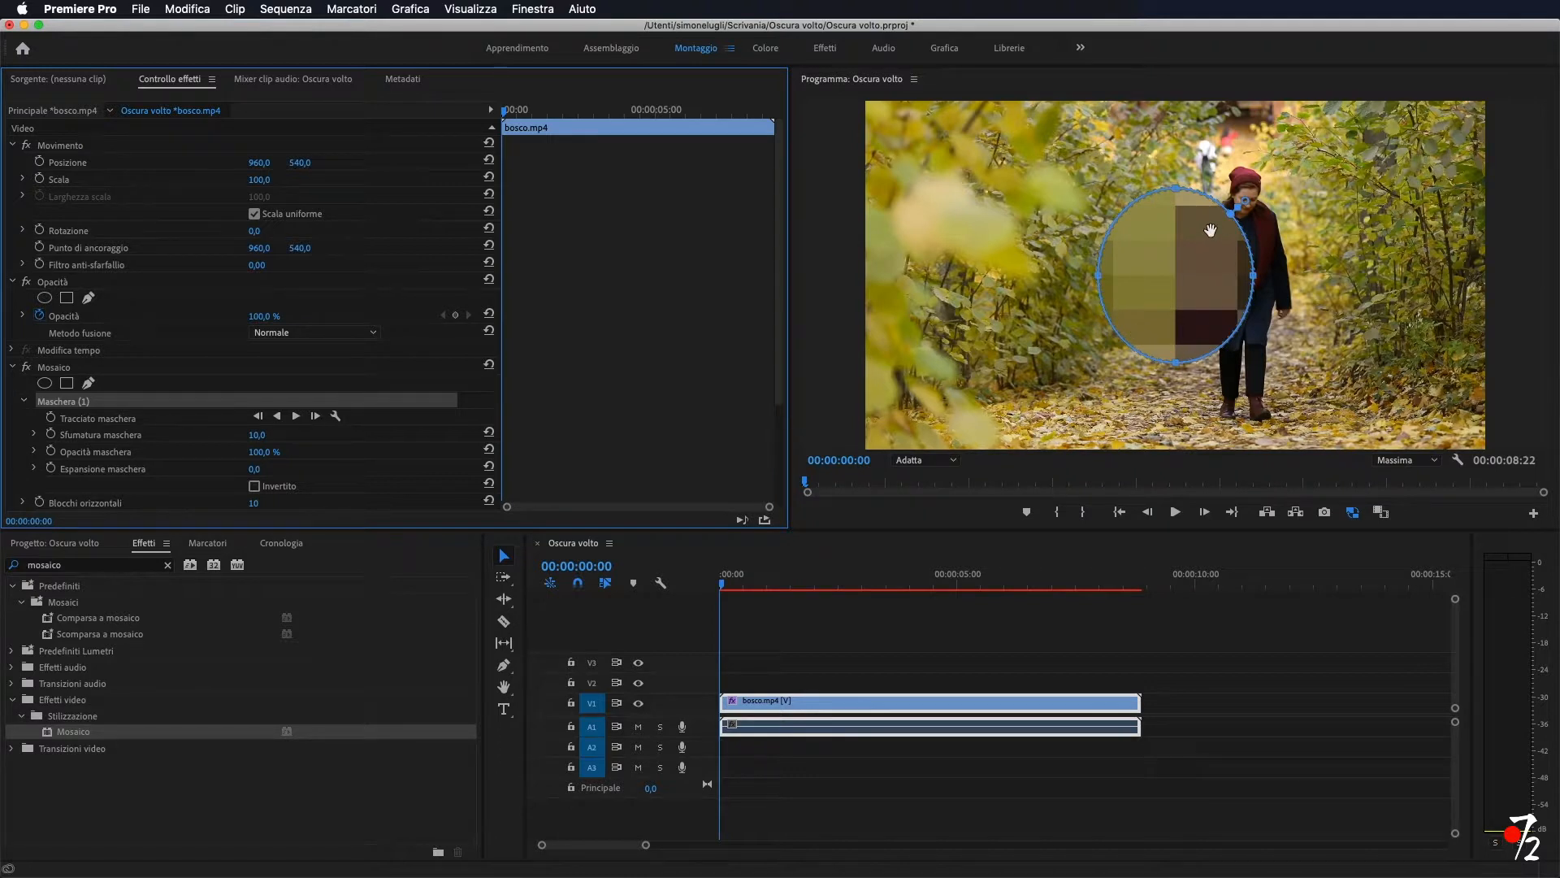
click(1178, 194)
drag(1178, 194, 1179, 250)
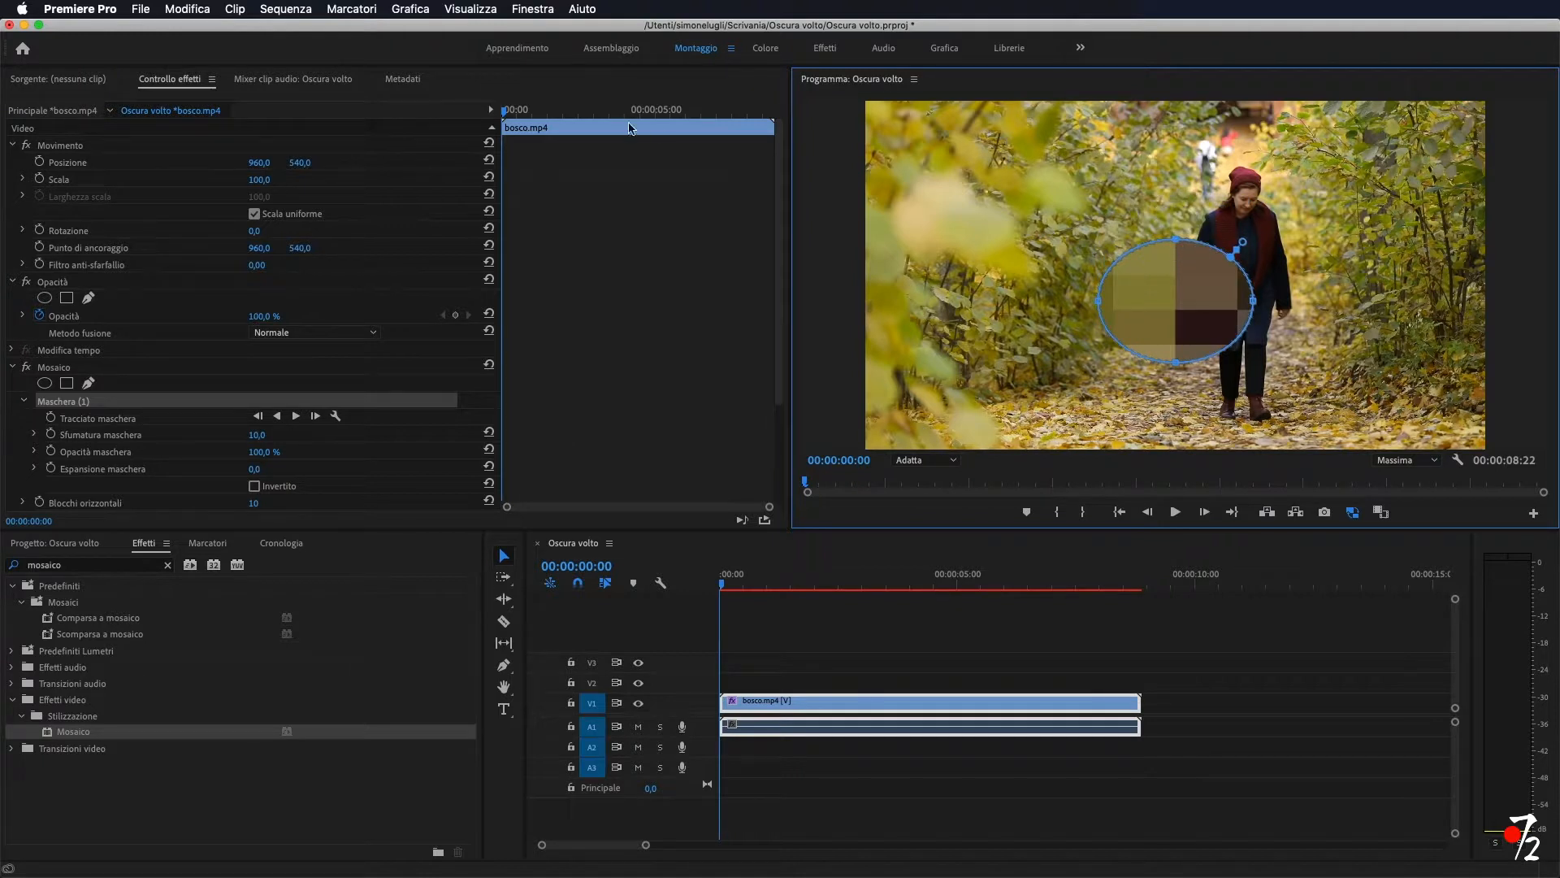
click(532, 114)
drag(532, 114, 446, 124)
drag(1097, 305, 1153, 302)
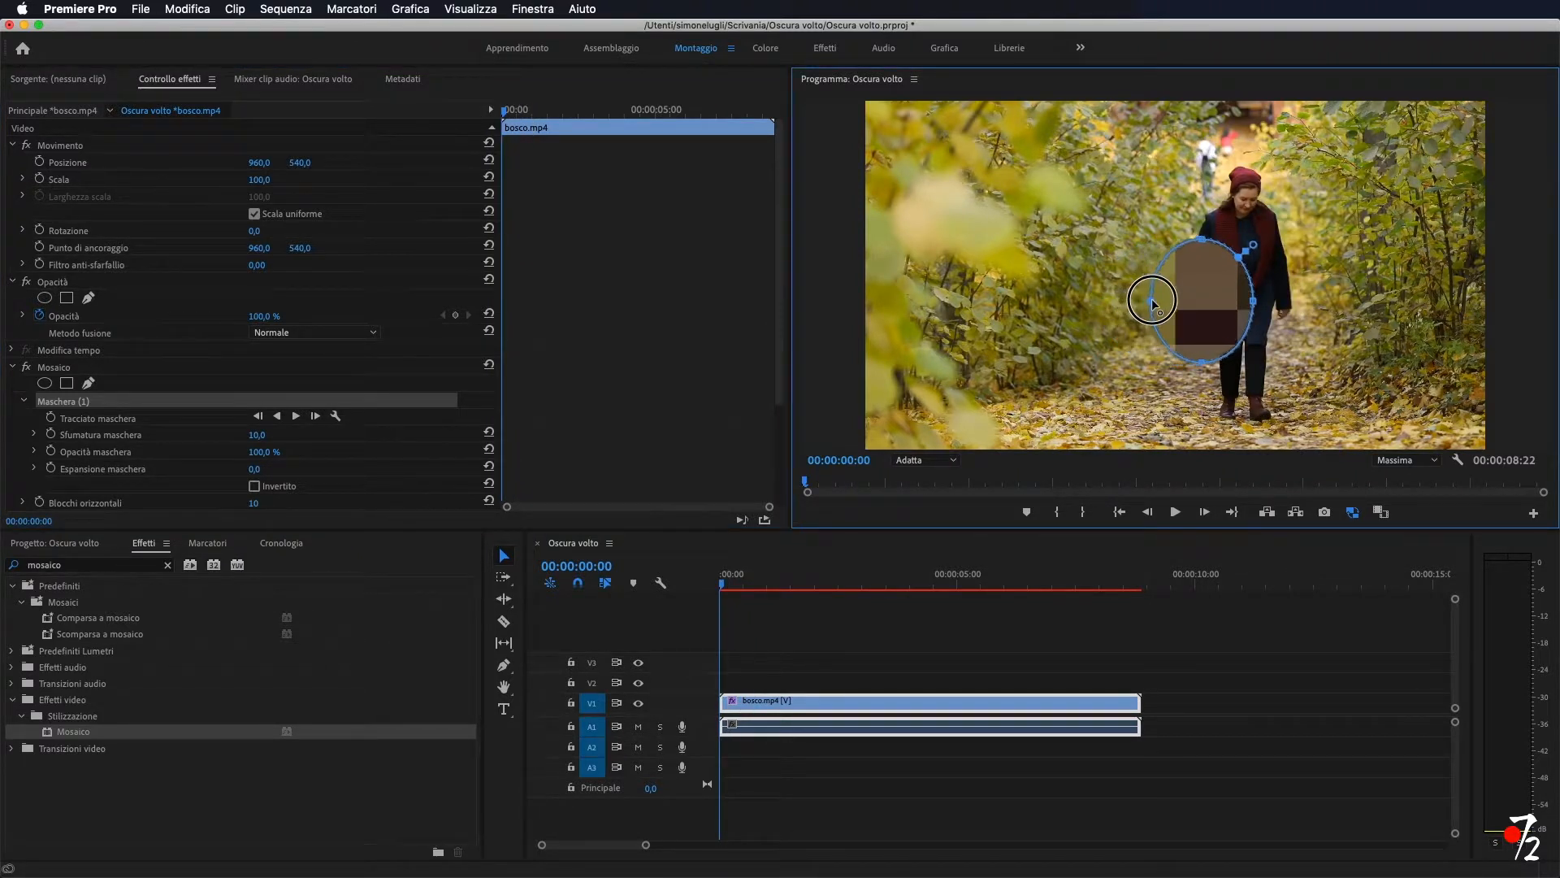
drag(1254, 303, 1245, 304)
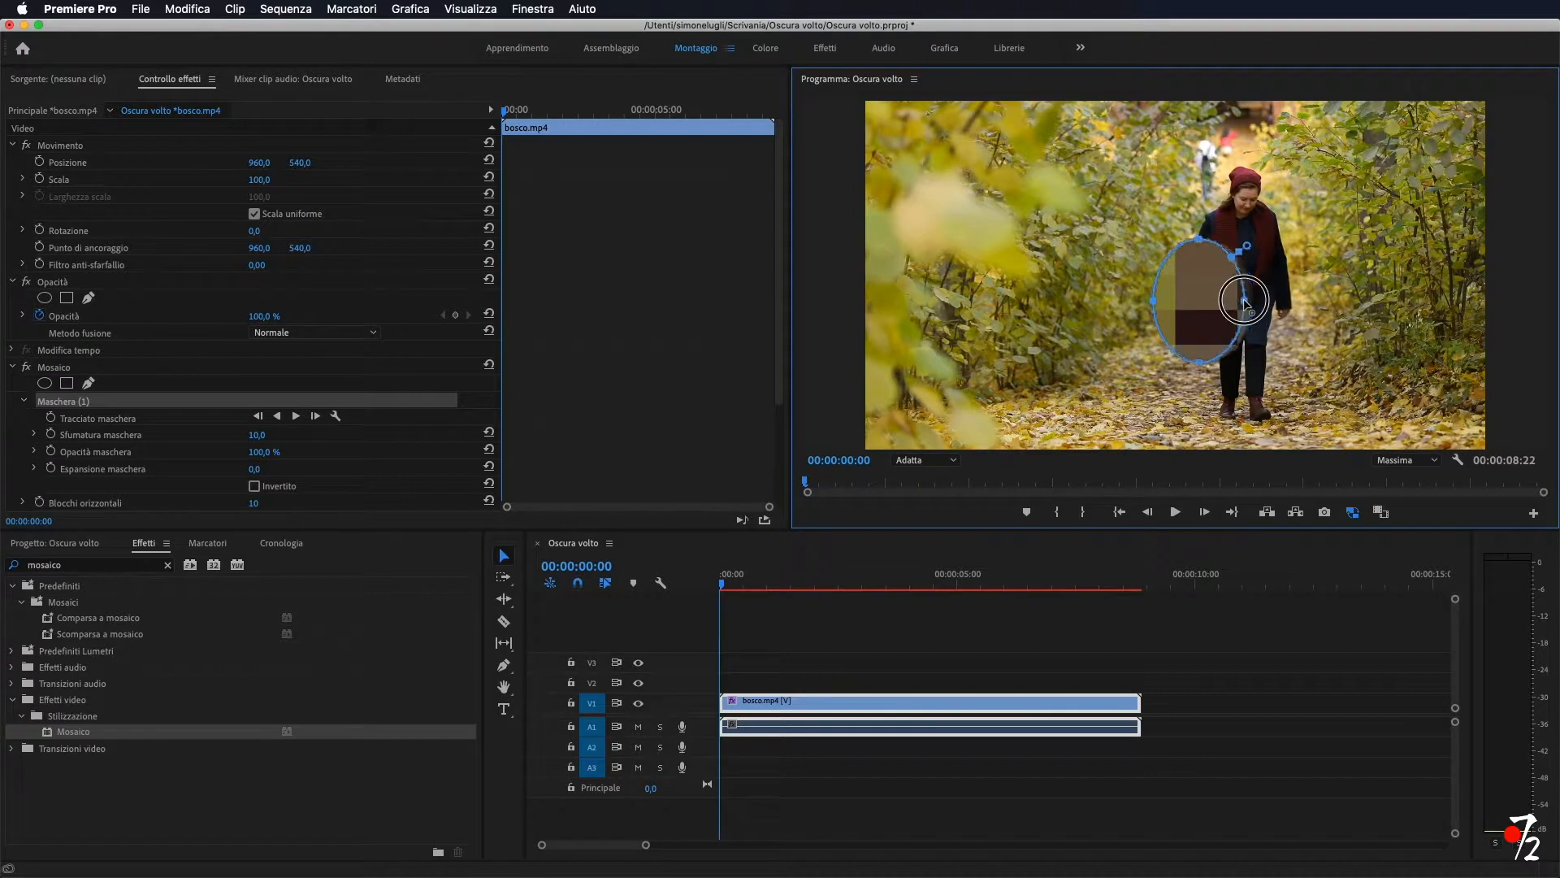
drag(1198, 365, 1203, 329)
drag(1210, 272, 1249, 181)
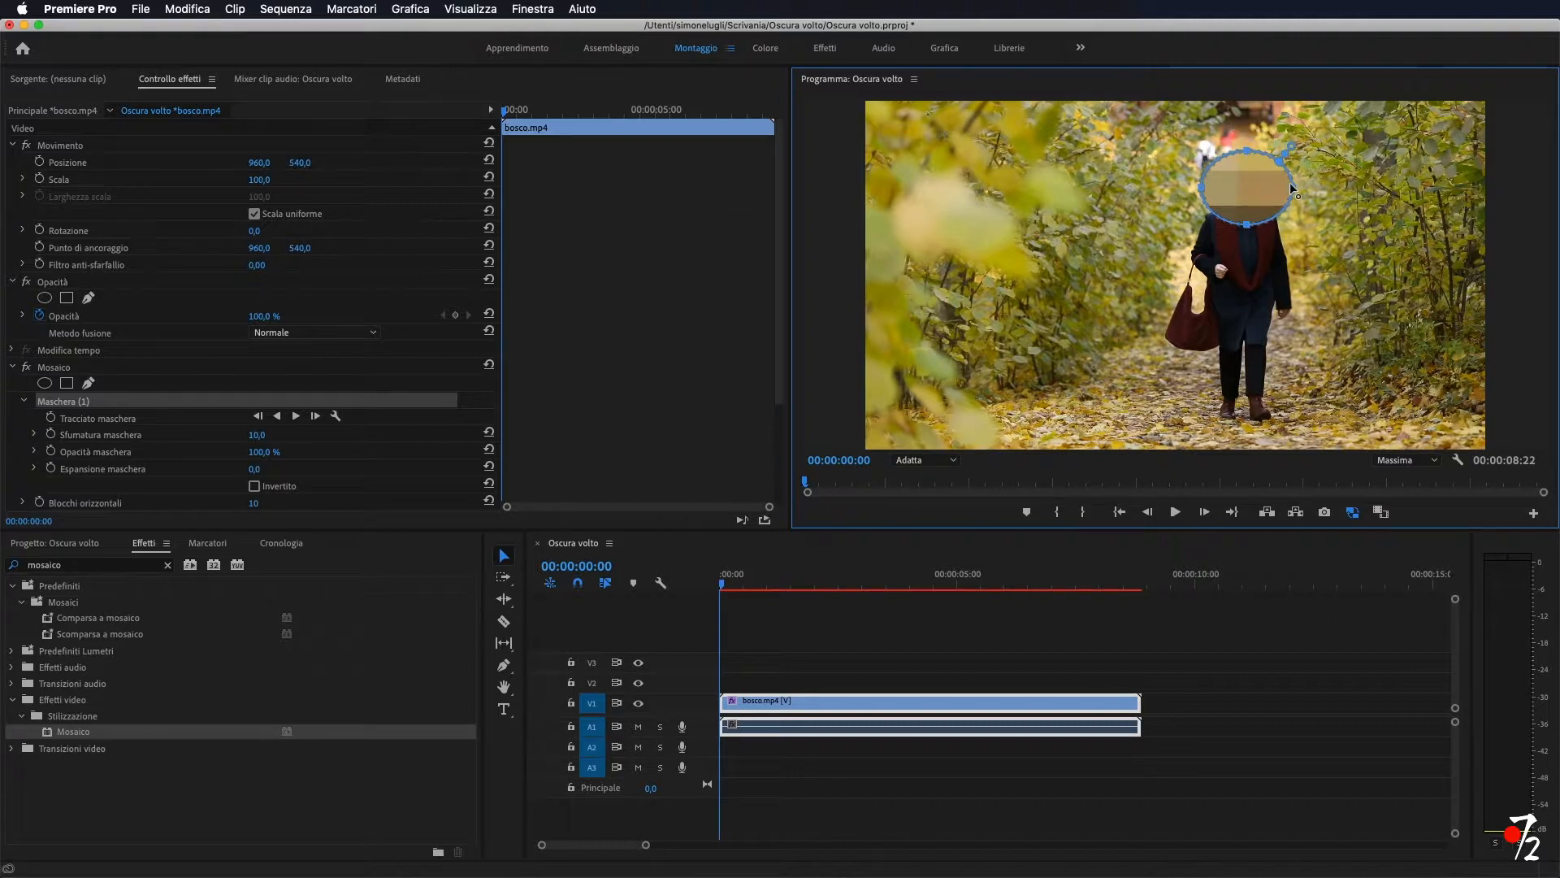
drag(1279, 193, 1211, 191)
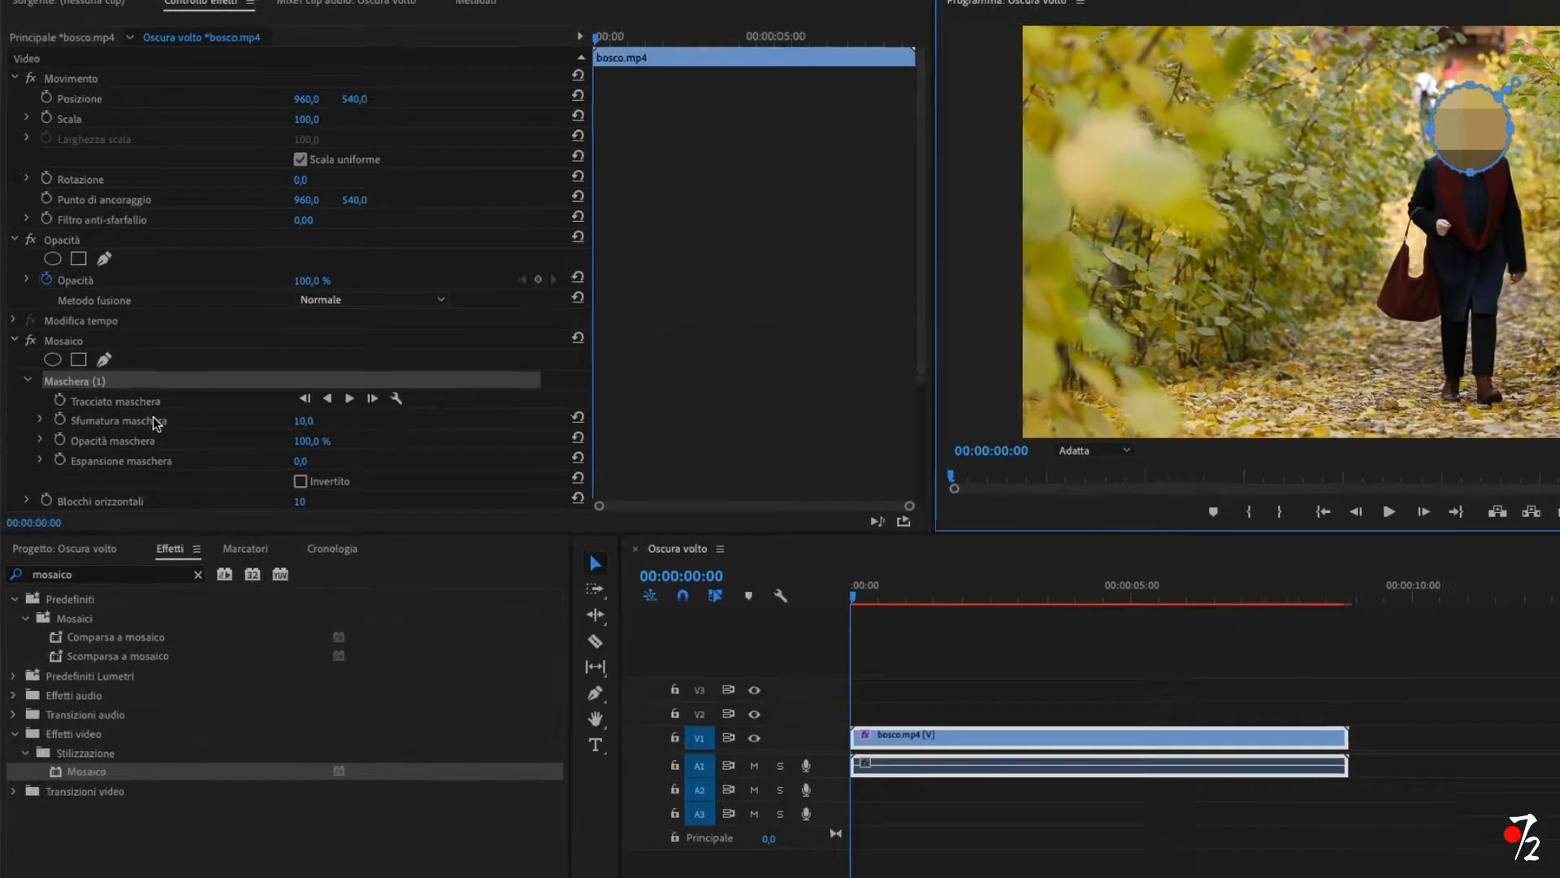
Set the Mosaico effect to 60 horizontal blocks and 61 vertical blocks
scroll(288, 307, down, 3)
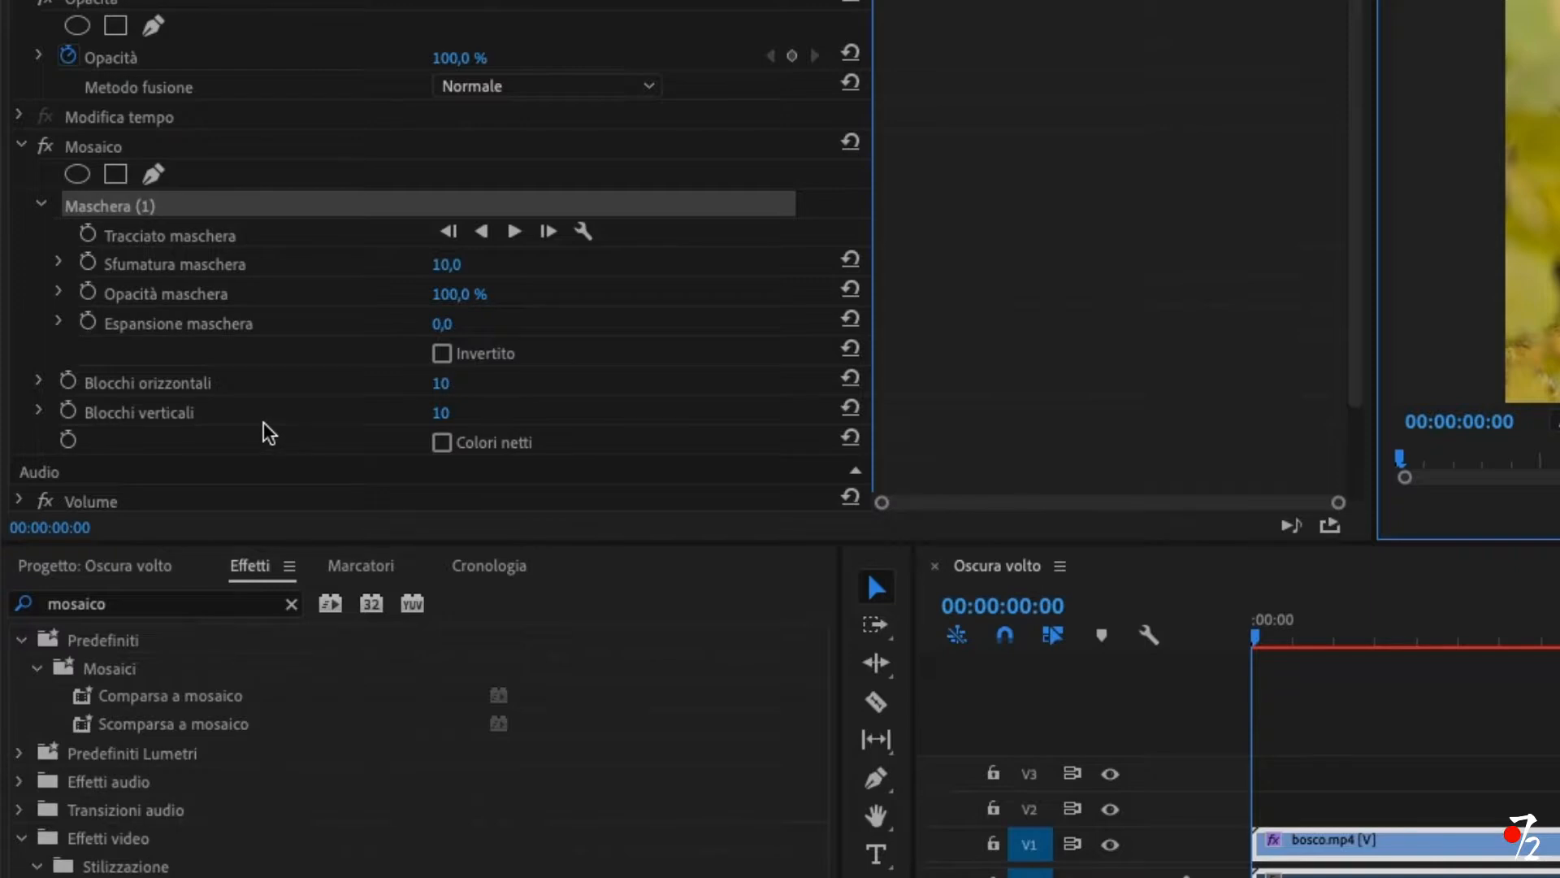
drag(441, 384, 453, 390)
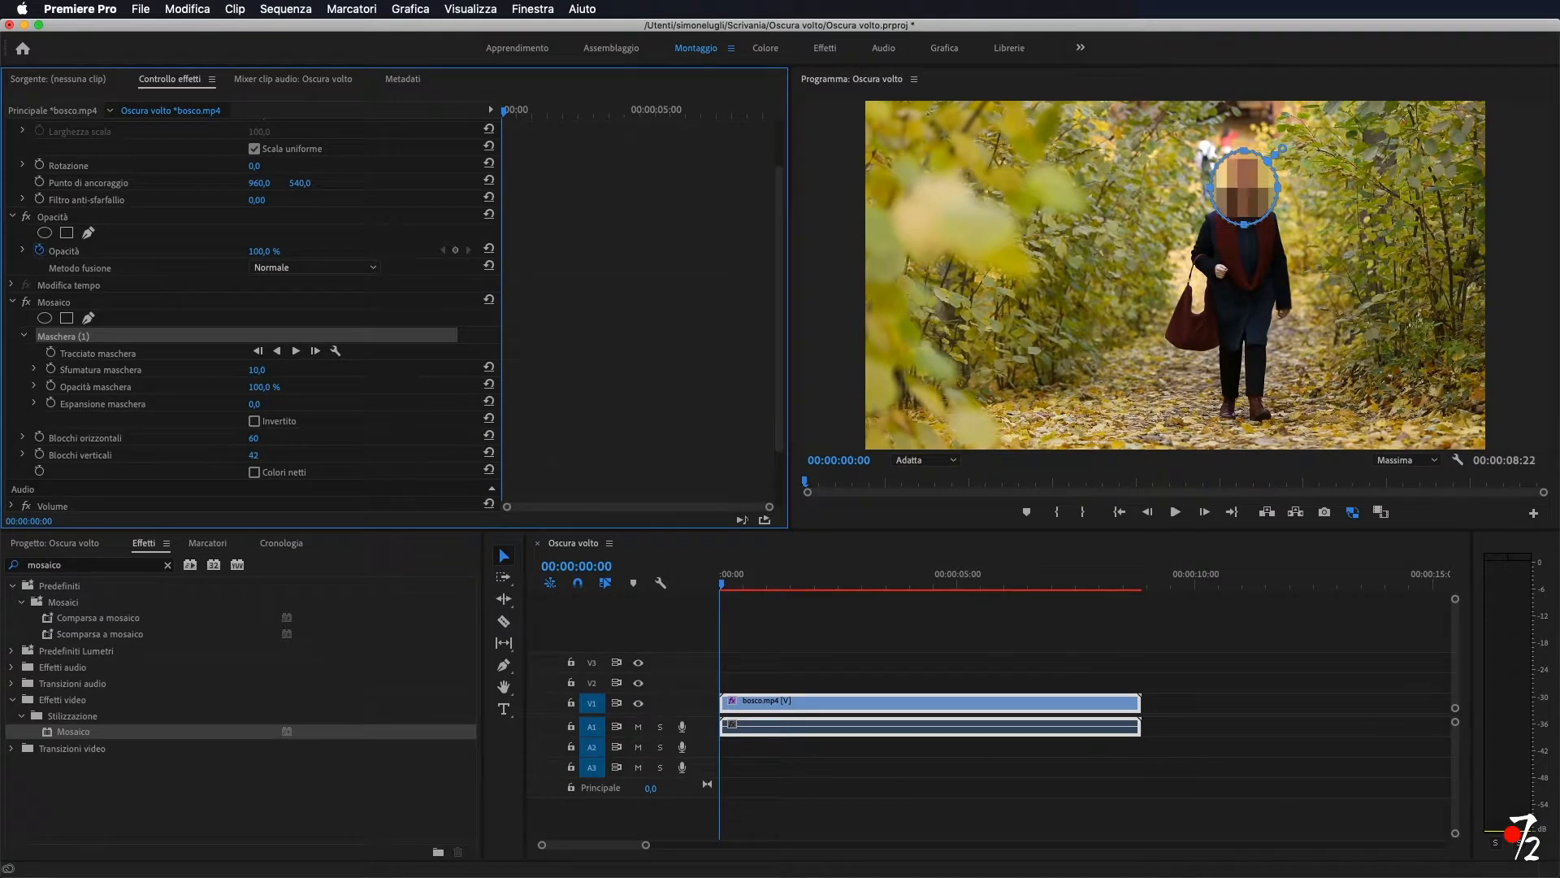
drag(253, 454, 269, 454)
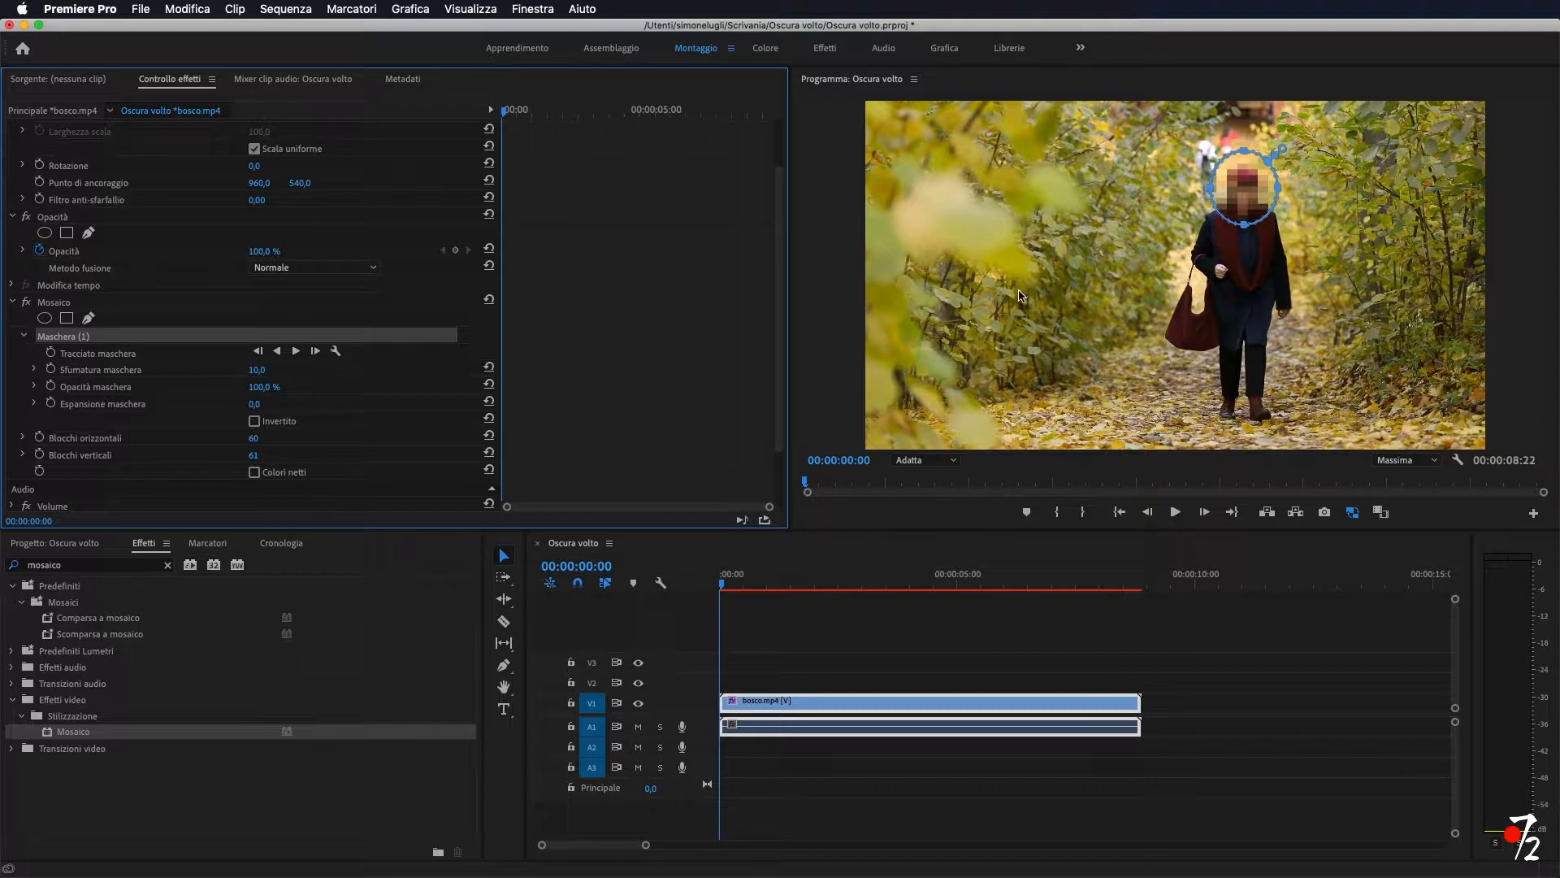
Enable animation of the Mosaico mask path with a first keyframe at 00:00:00:00
drag(507, 116, 481, 119)
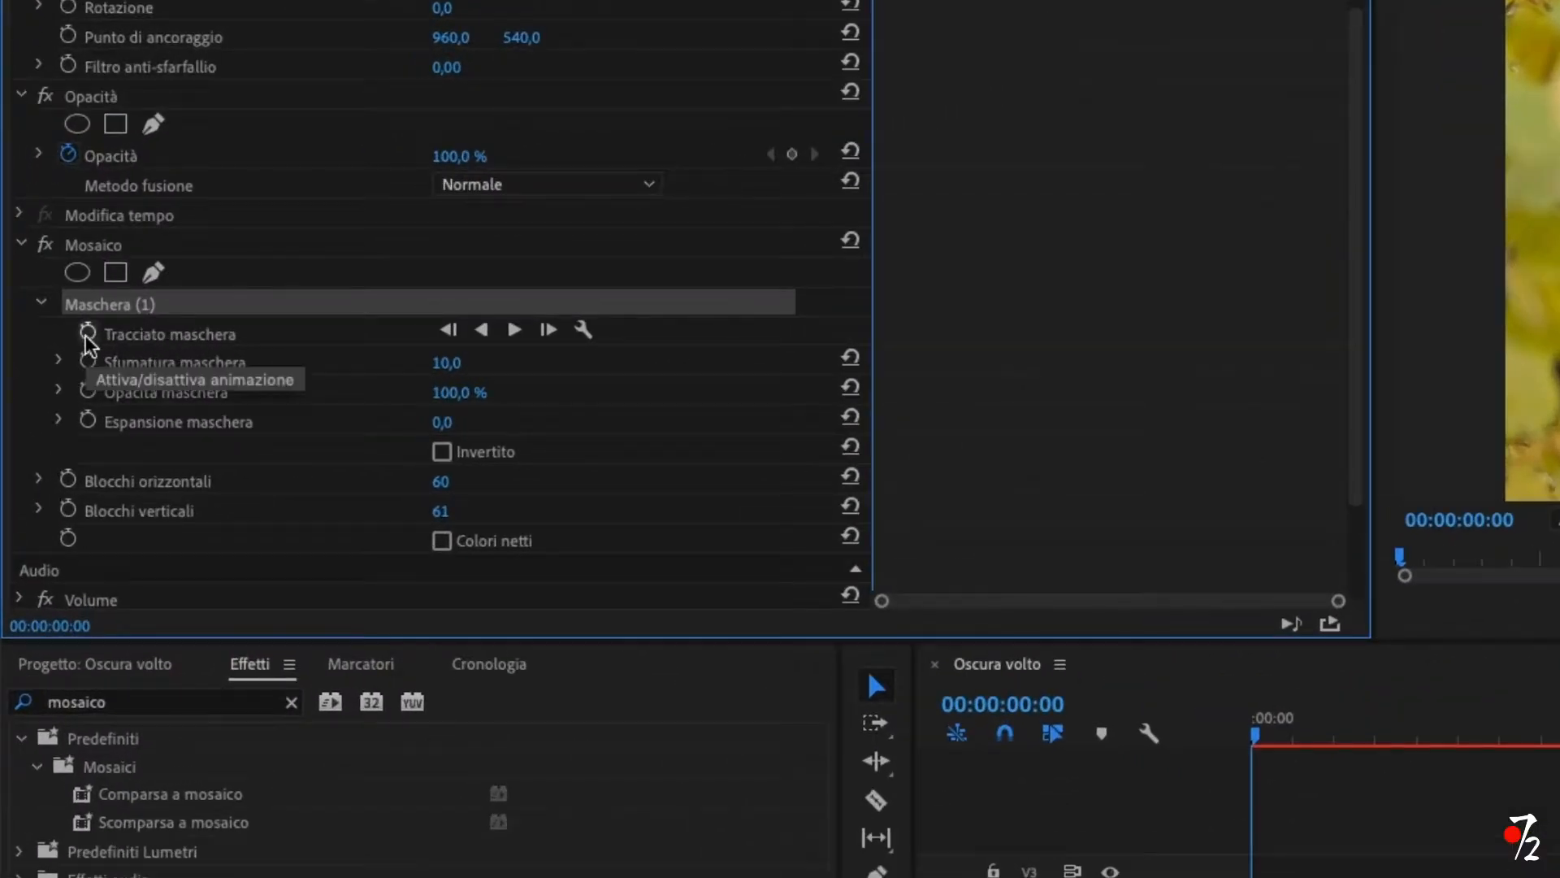
click(87, 335)
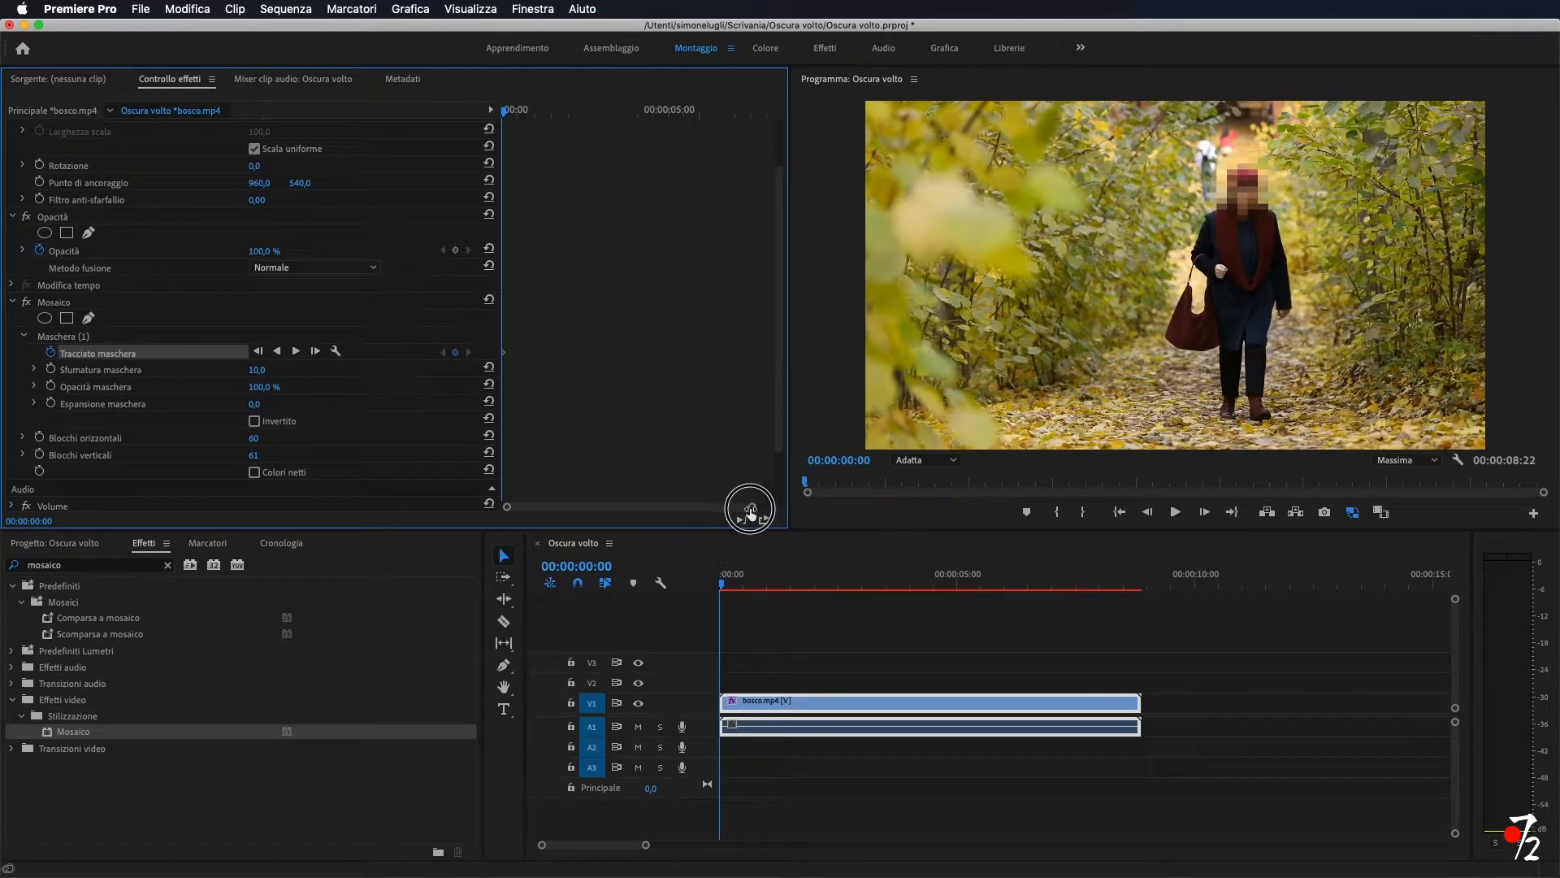
mouse_move(749, 509)
mouse_down()
mouse_move(611, 507)
mouse_move(745, 513)
mouse_up()
Reposition the mask over the woman's face at 00:00:00:09 and 00:00:00:17 to keyframe its path
drag(782, 577, 739, 591)
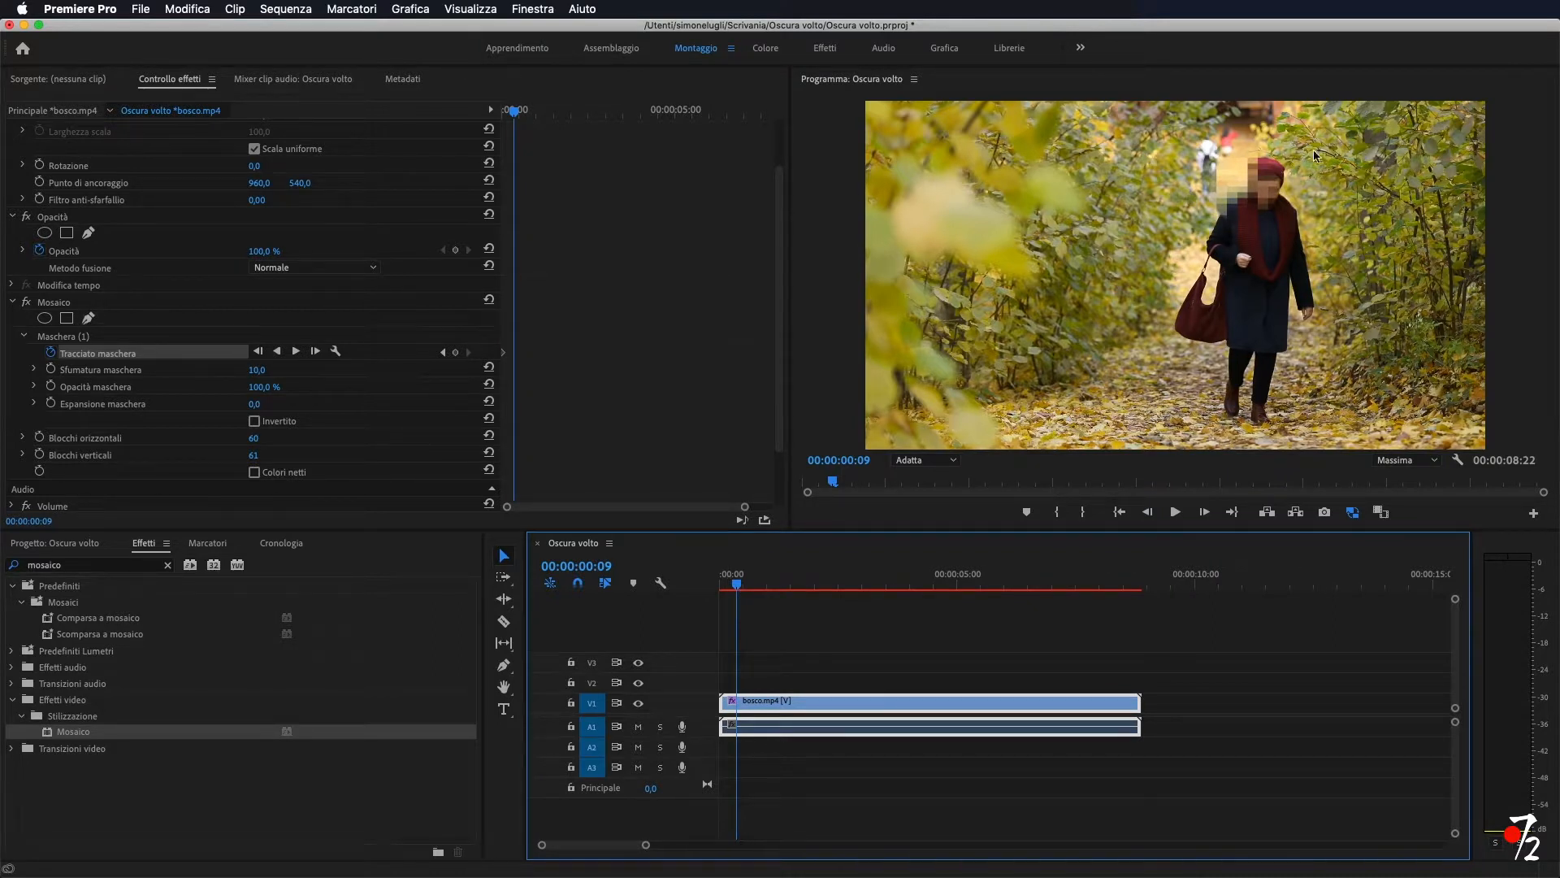
click(58, 336)
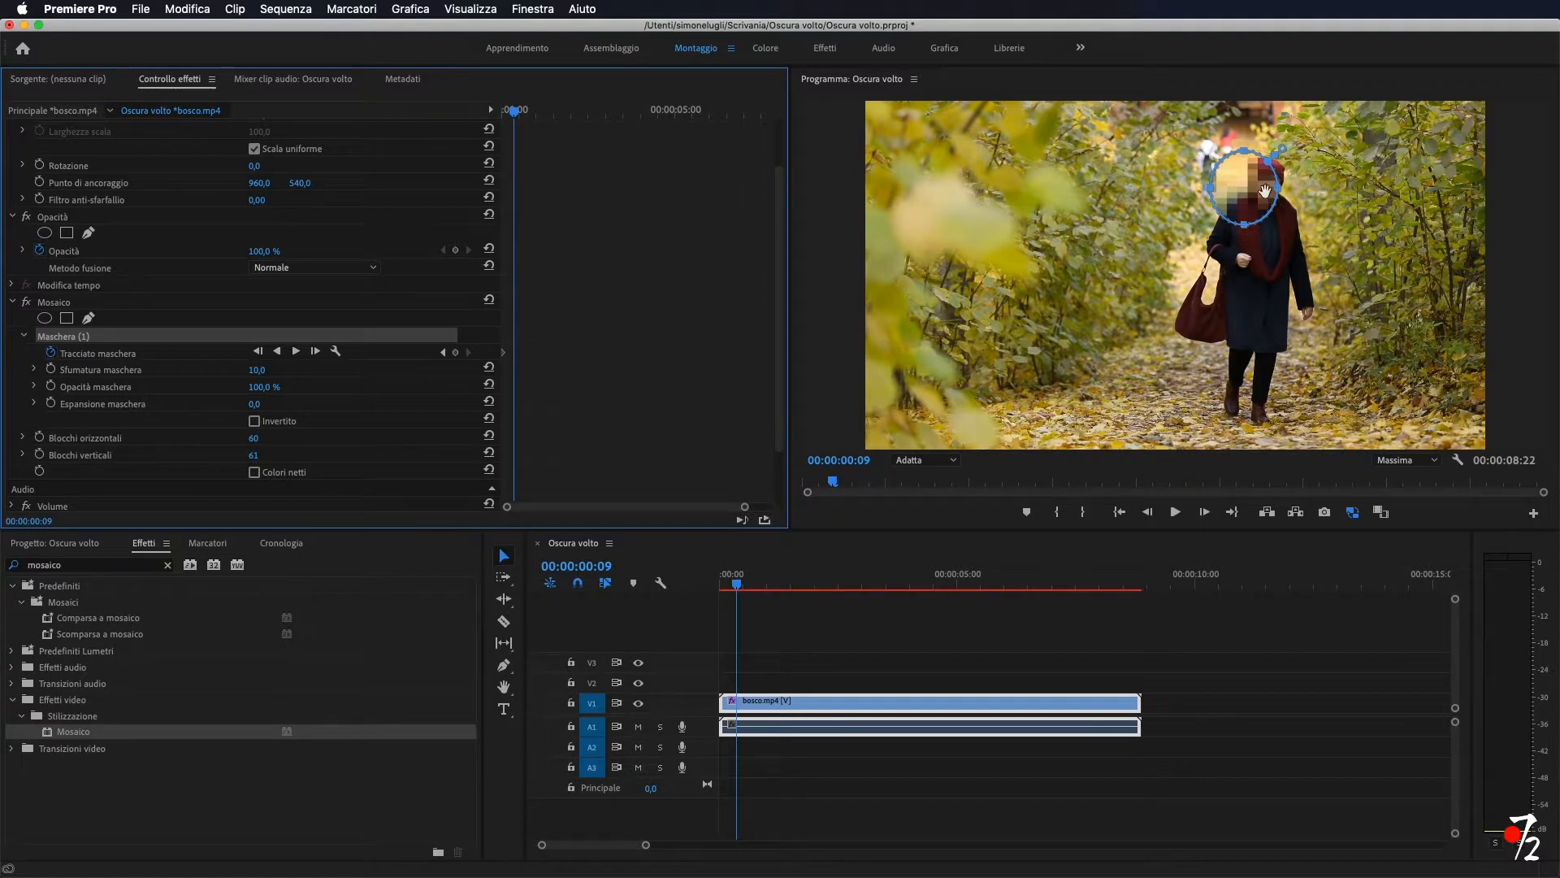
drag(1241, 186, 1262, 178)
click(735, 579)
mouse_move(735, 579)
mouse_down()
mouse_move(715, 580)
mouse_move(751, 584)
mouse_up()
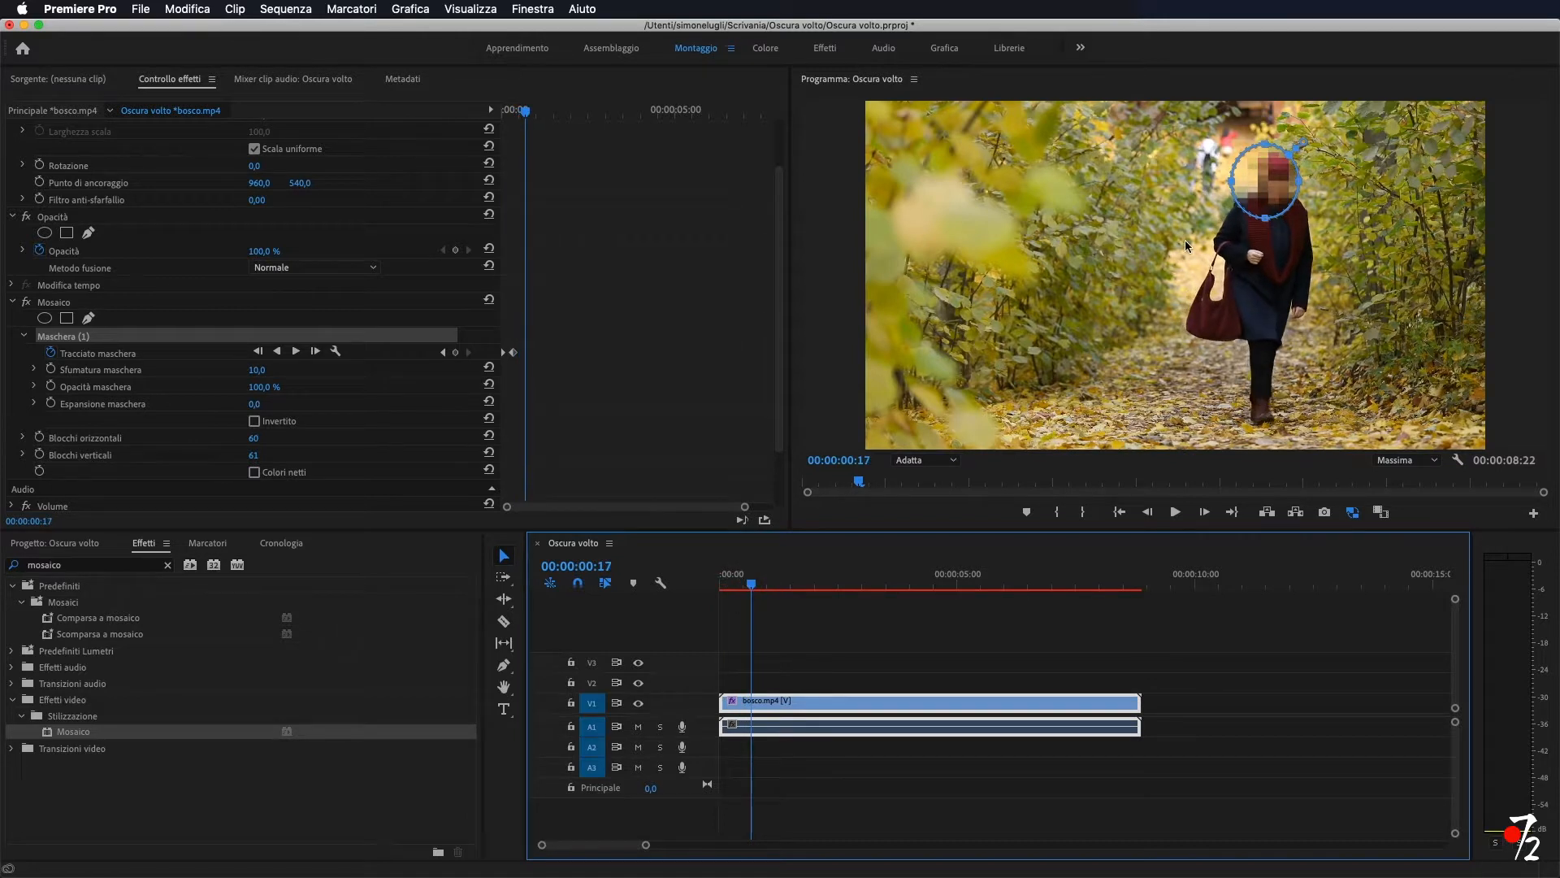
drag(1262, 178, 1276, 177)
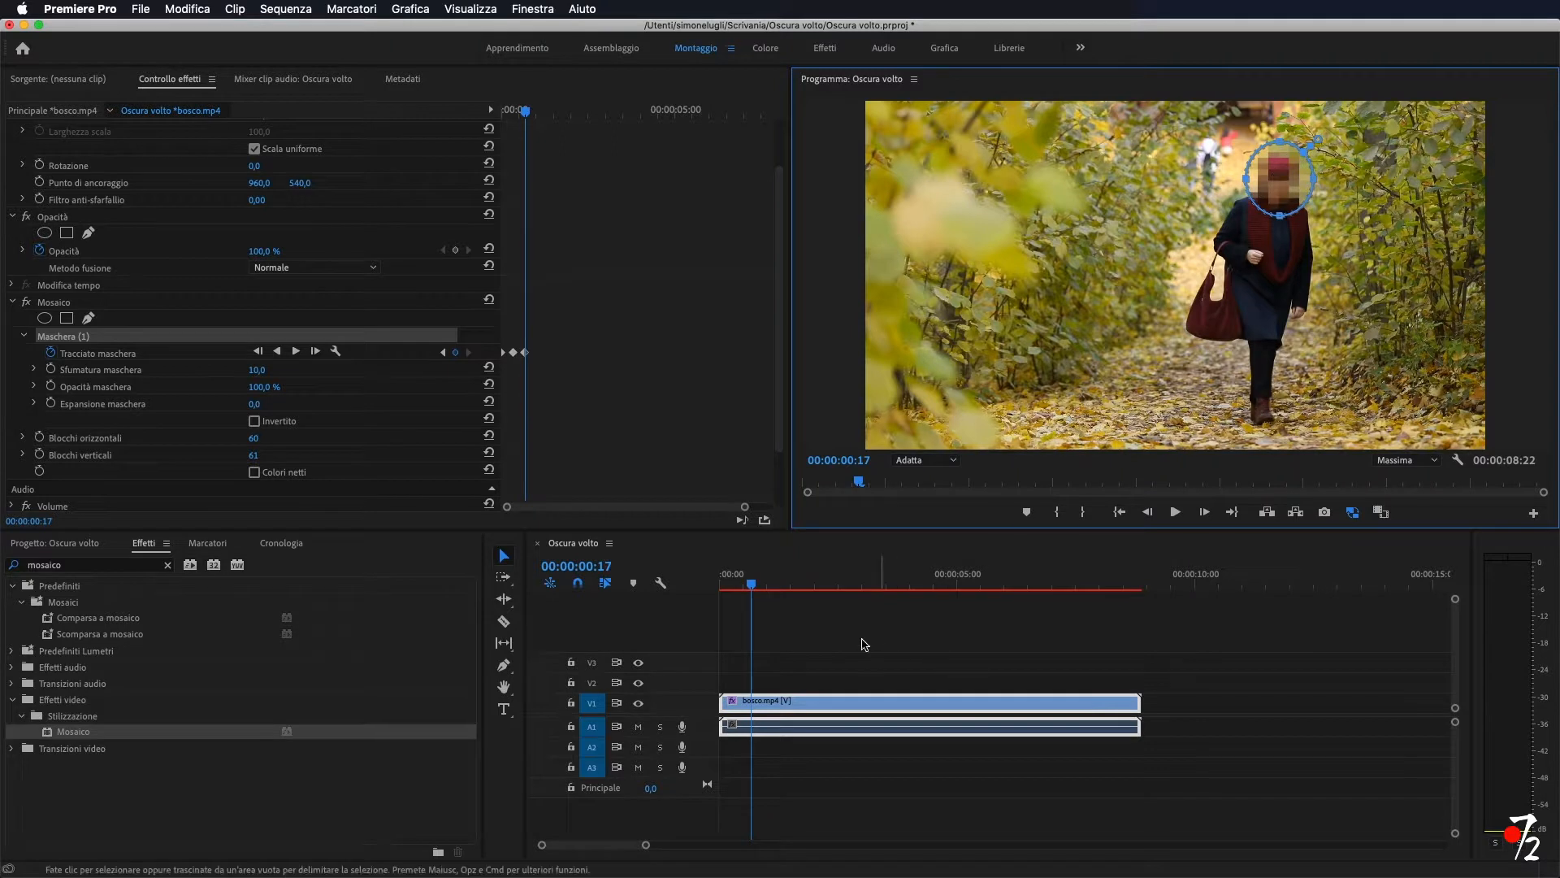
Keyframe the mask path at 00:00:01:05 and 00:00:01:21 by realigning the mask with the woman's face
click(752, 581)
drag(754, 582, 776, 581)
drag(1276, 177, 1277, 168)
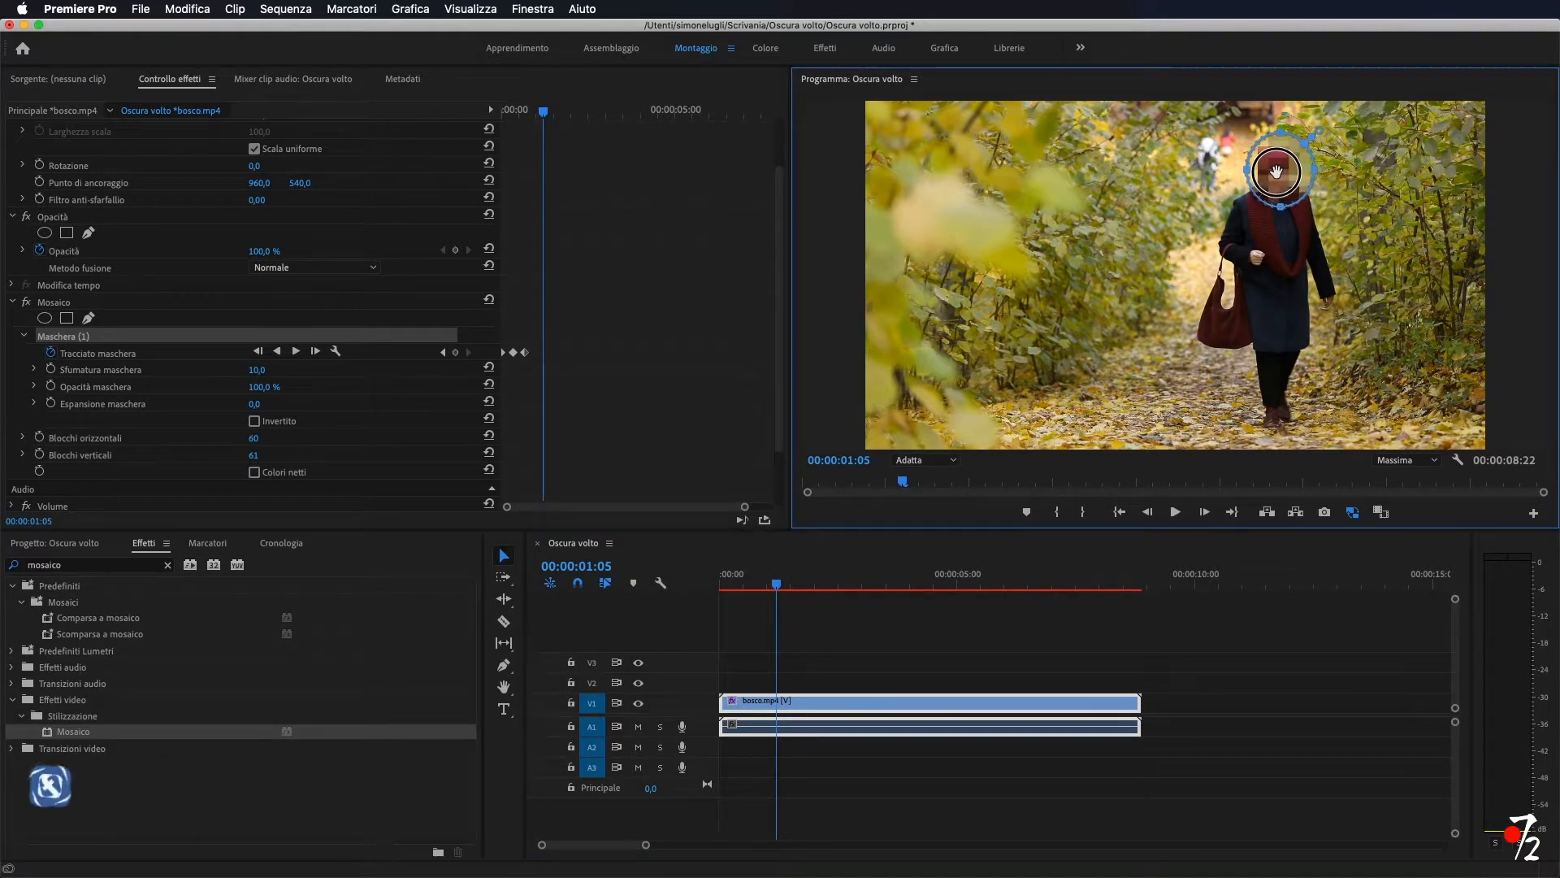
drag(788, 581, 807, 583)
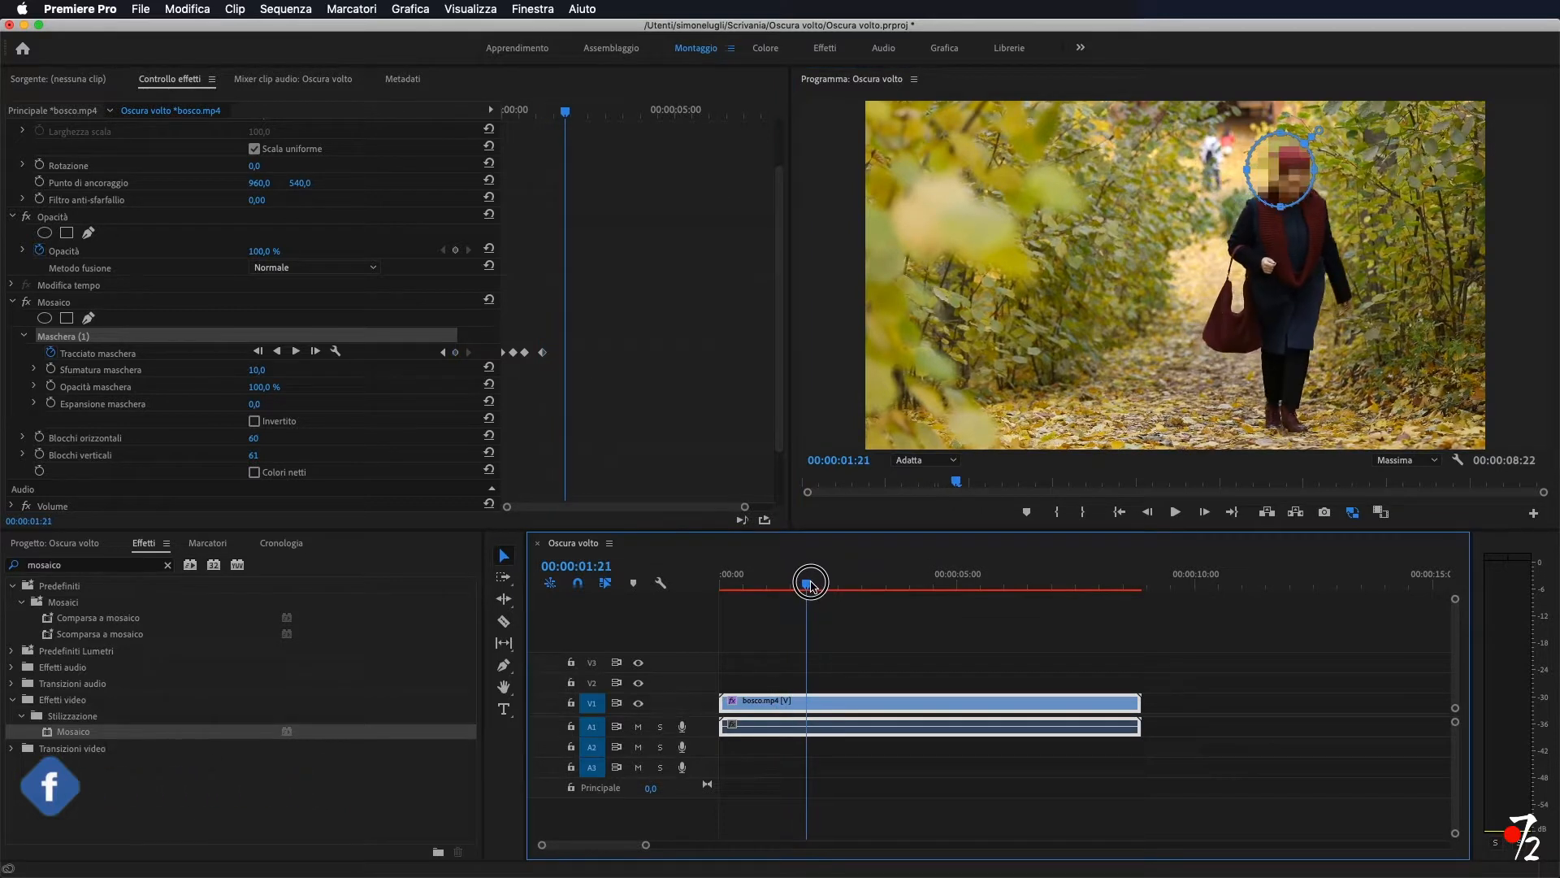
drag(1291, 180, 1305, 183)
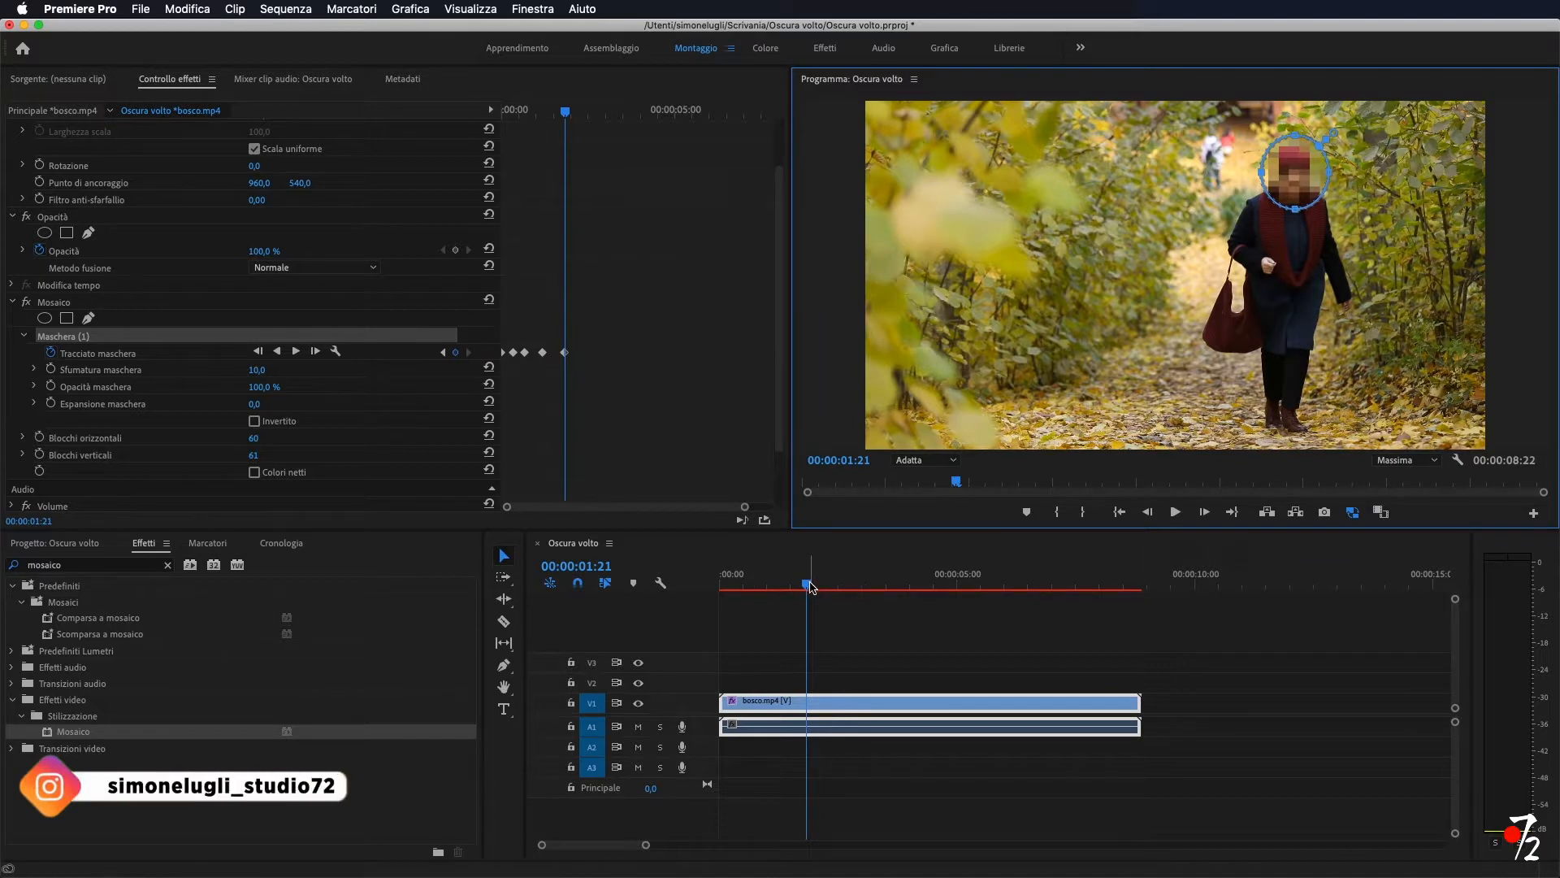
Continue keyframing the mask path beyond 00:00:01:21, moving the mask at intervals to follow the woman's face as she approaches
drag(807, 584, 890, 584)
click(1310, 160)
drag(1309, 154, 1323, 138)
drag(890, 584, 922, 584)
drag(1323, 138, 1343, 149)
Keyframe the mask path at 00:00:06:21 and 00:00:07:00, following the woman's head as it leaves the frame
drag(871, 590, 1024, 588)
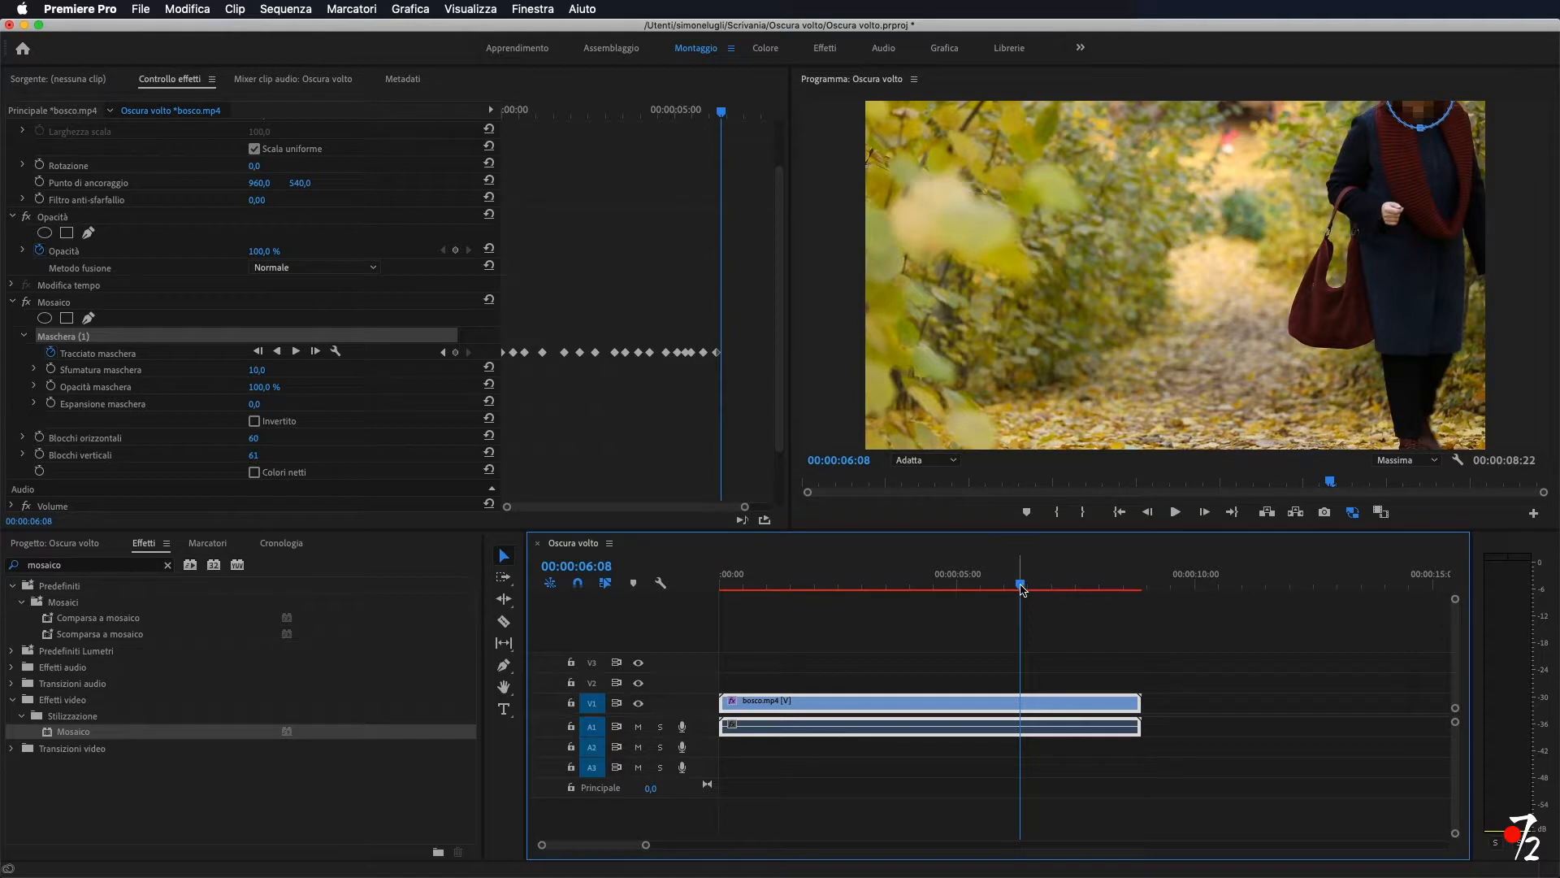
drag(1023, 589, 1045, 592)
drag(1422, 114, 1445, 120)
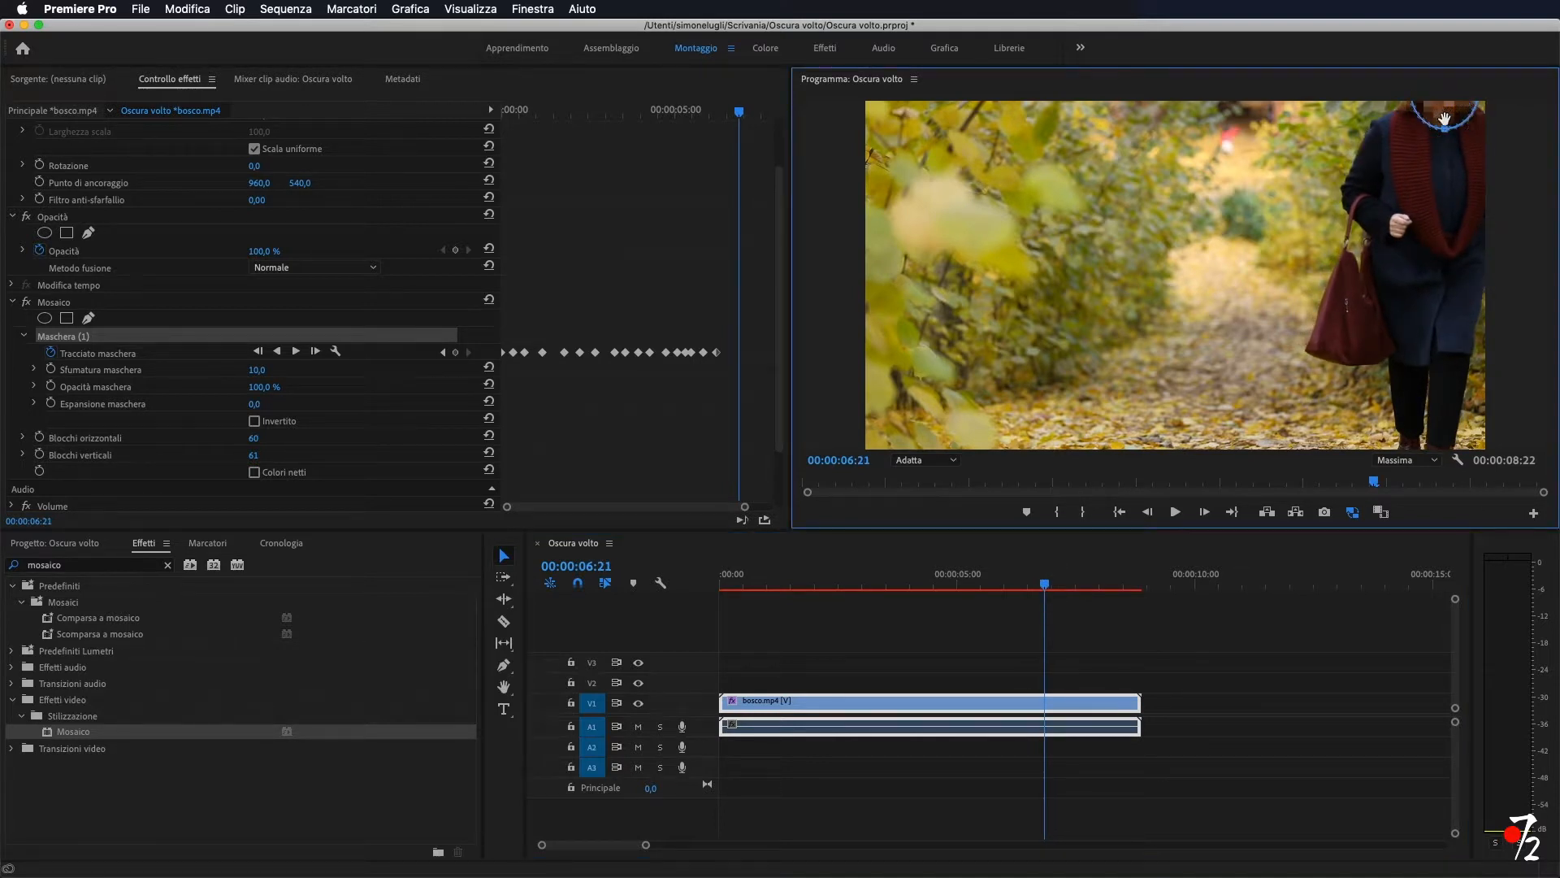
mouse_move(1046, 583)
mouse_down()
mouse_move(1033, 590)
mouse_move(1086, 592)
mouse_move(1054, 594)
mouse_up()
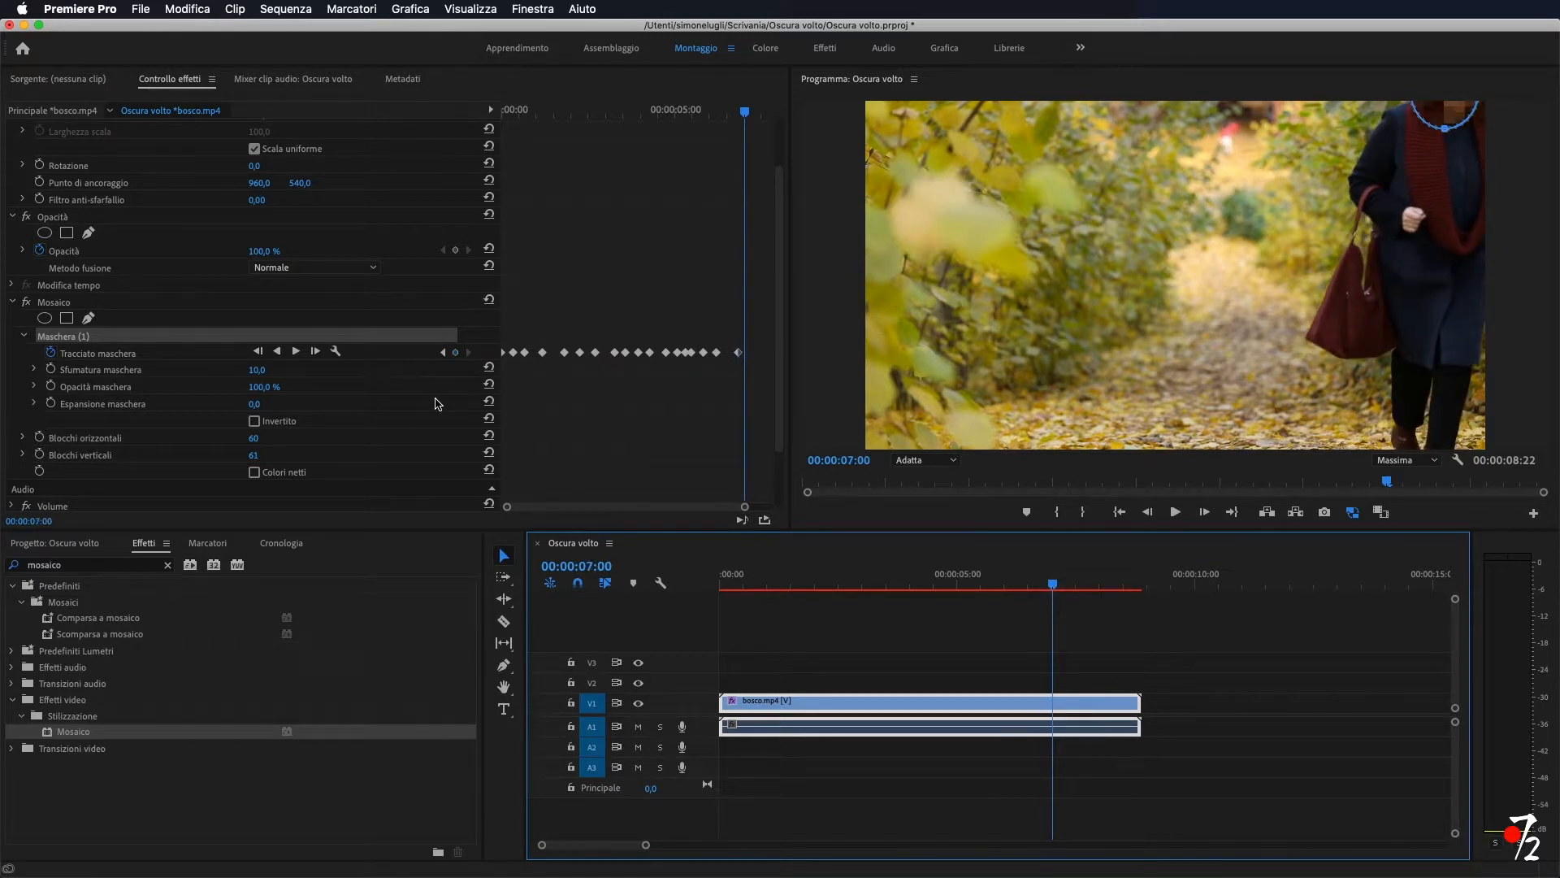
drag(1446, 113, 1457, 109)
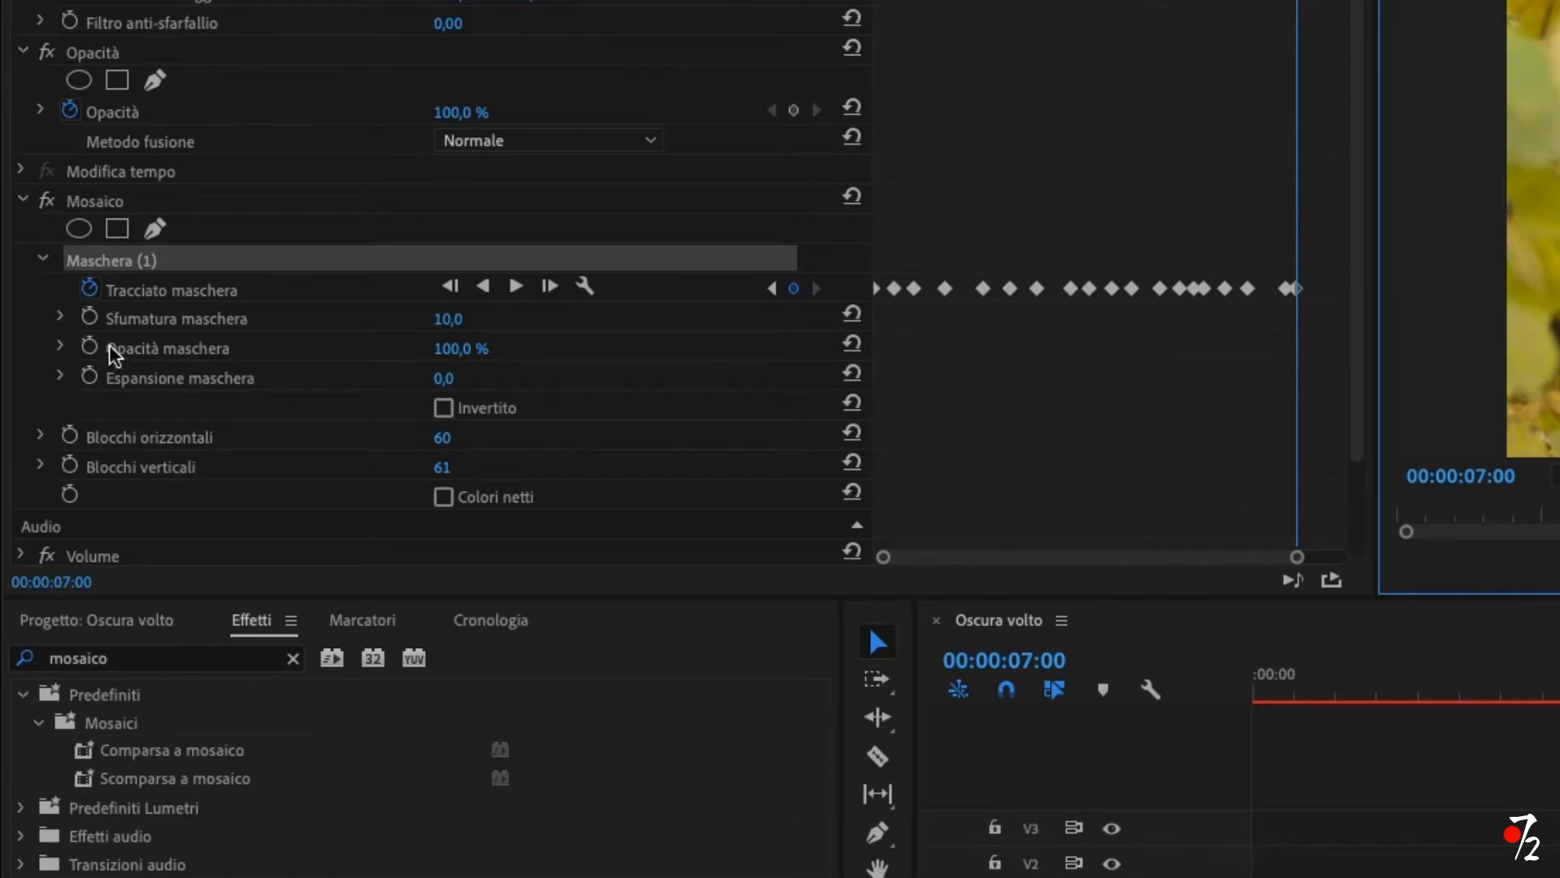
Animate the mask opacity from 100% at 00:00:07:00 to 0% at 00:00:07:03
click(89, 348)
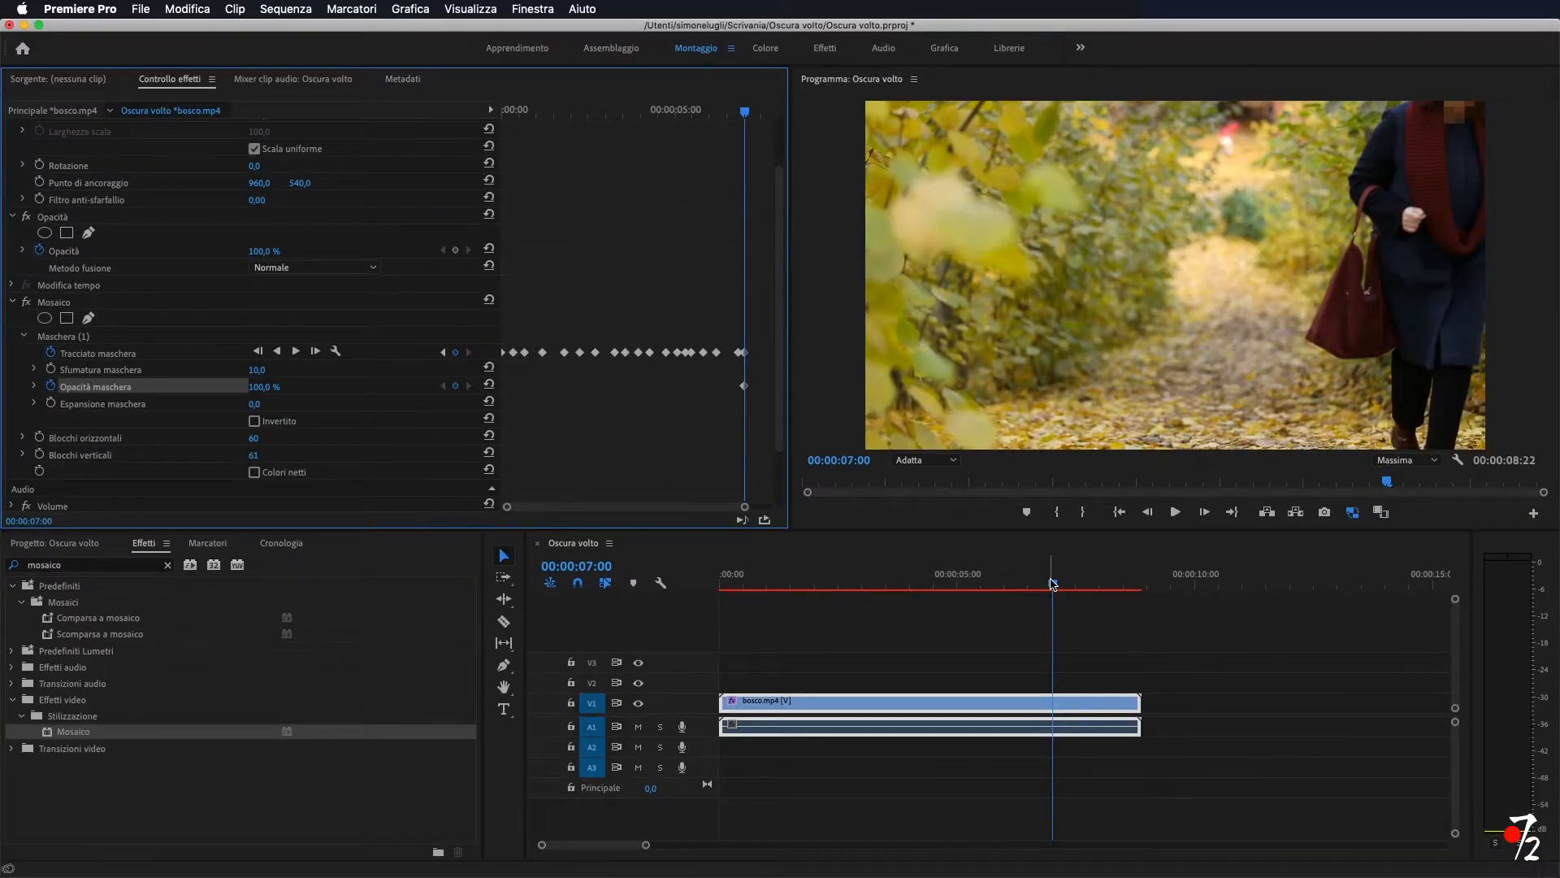
drag(1052, 584, 1058, 584)
click(248, 405)
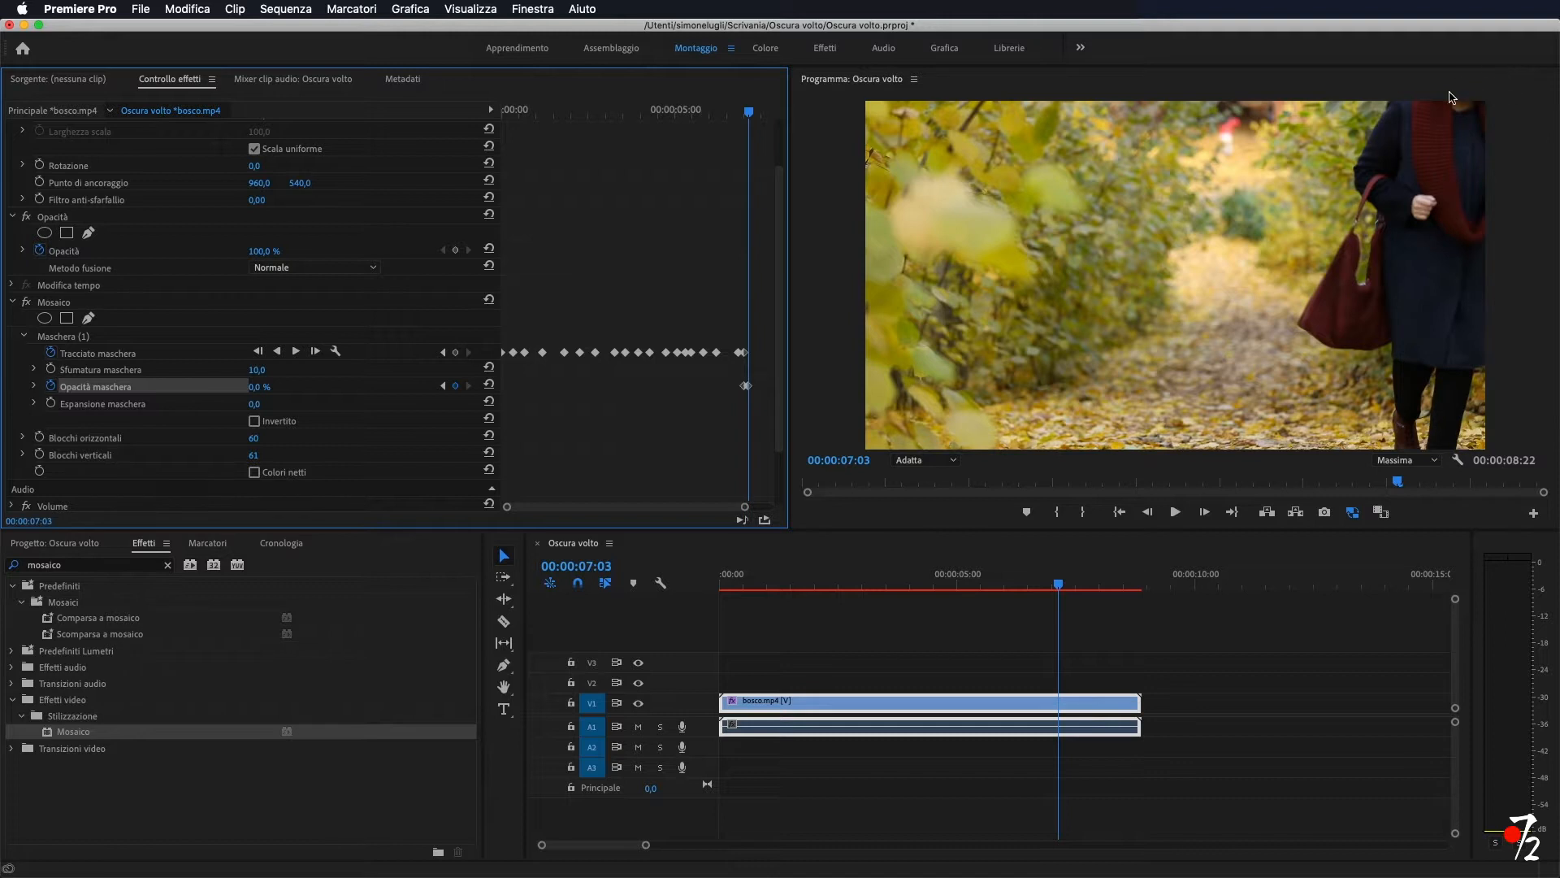
Play the sequence from the start to check the mosaic's tracking of the face, and return to 00:00:00:00
drag(1061, 586, 683, 603)
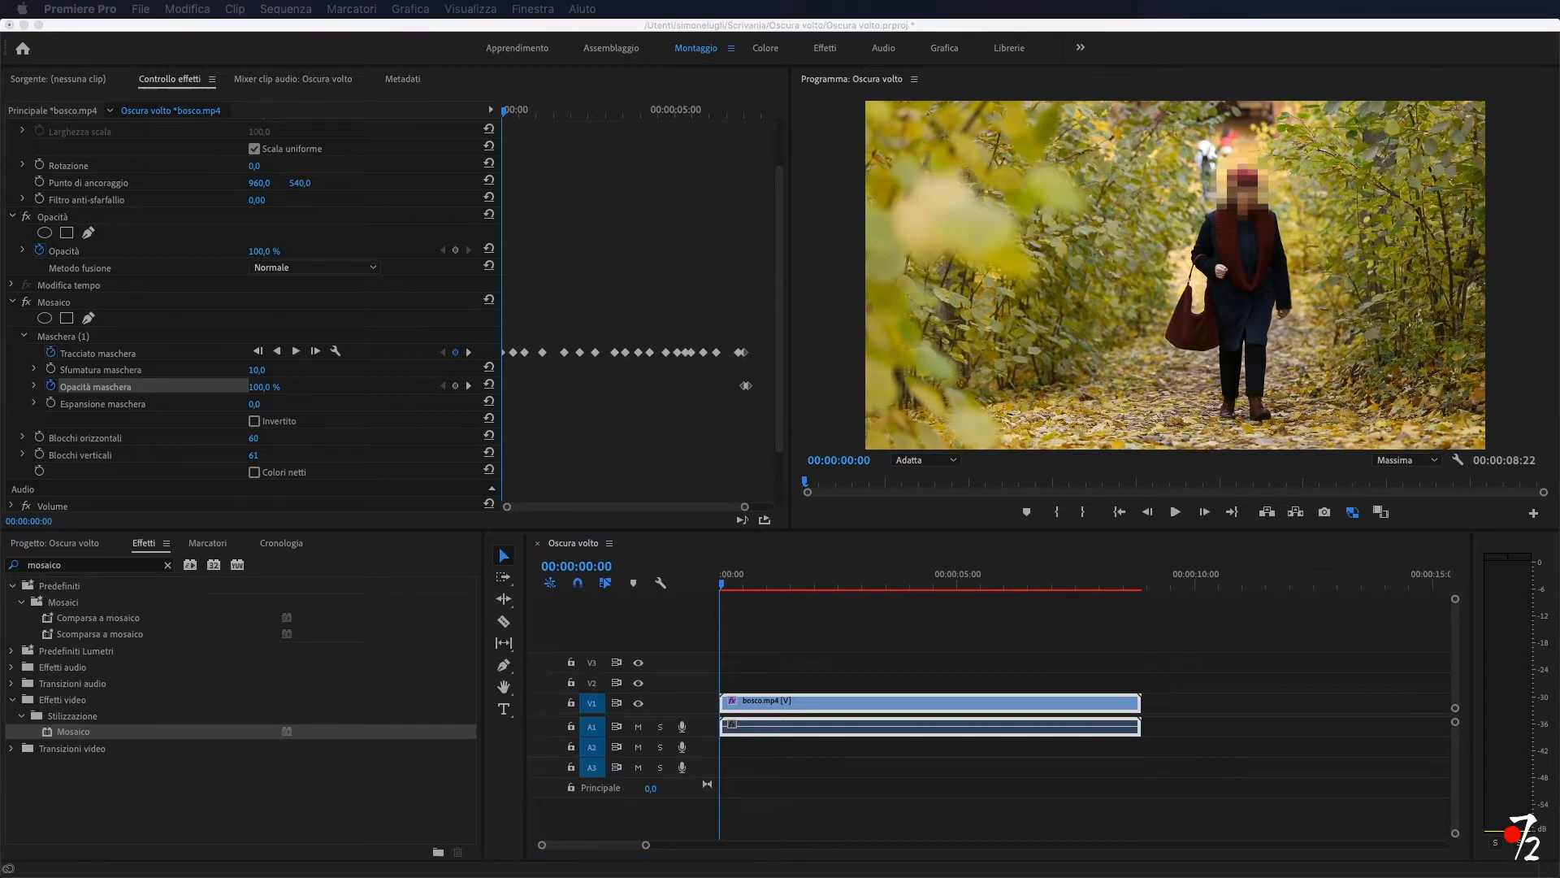
drag(673, 592, 830, 465)
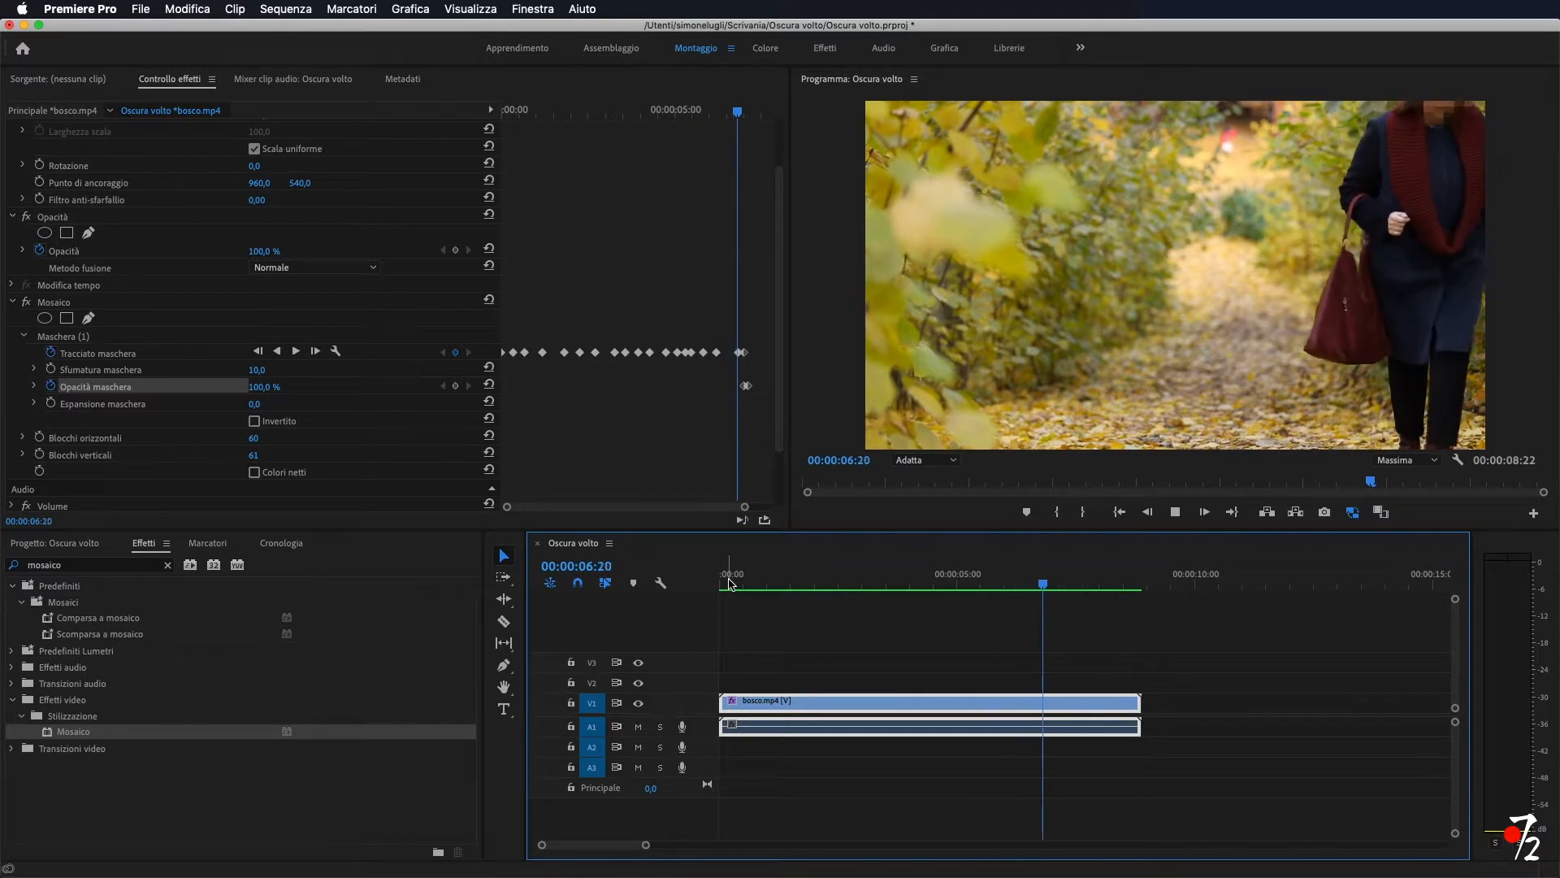
key(space)
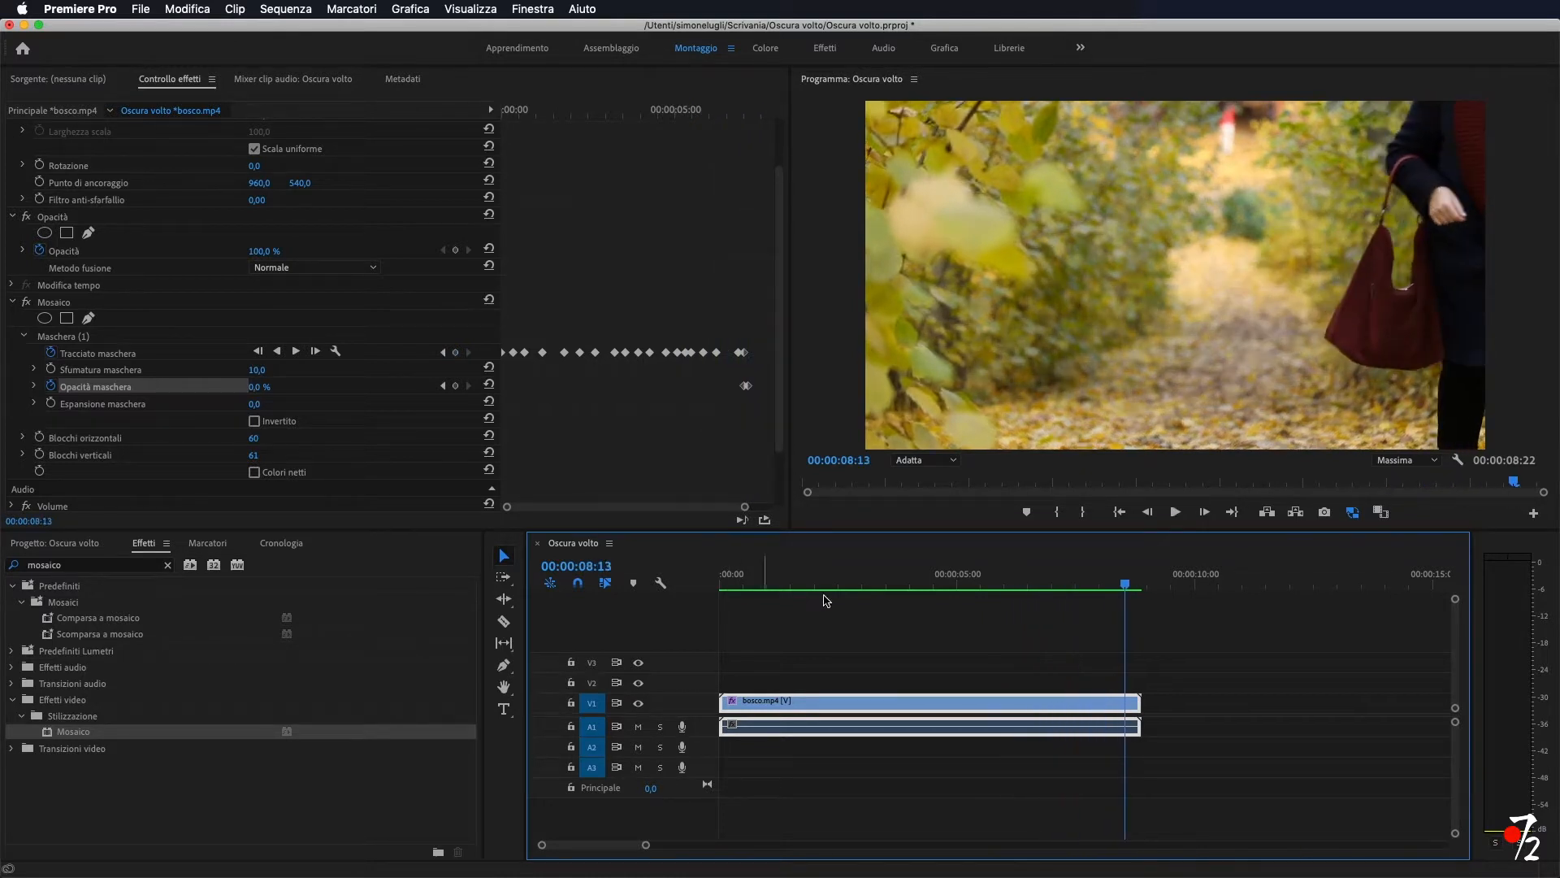
drag(1127, 584, 686, 596)
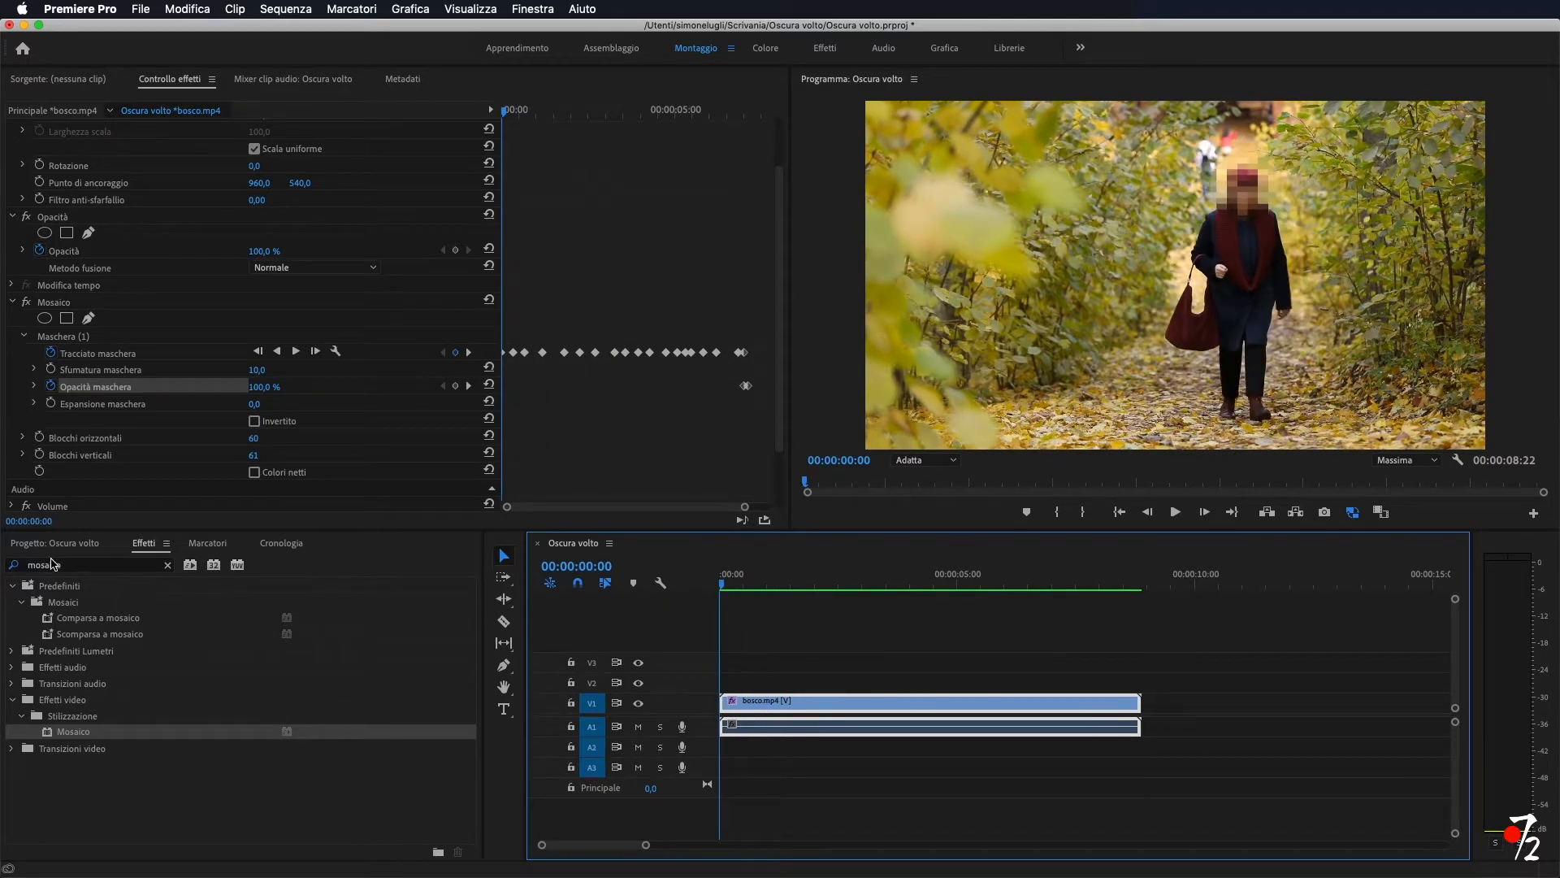
Clear the effects search, switch to the project items, and turn off the Mosaico effect on bosco.mp4
click(167, 566)
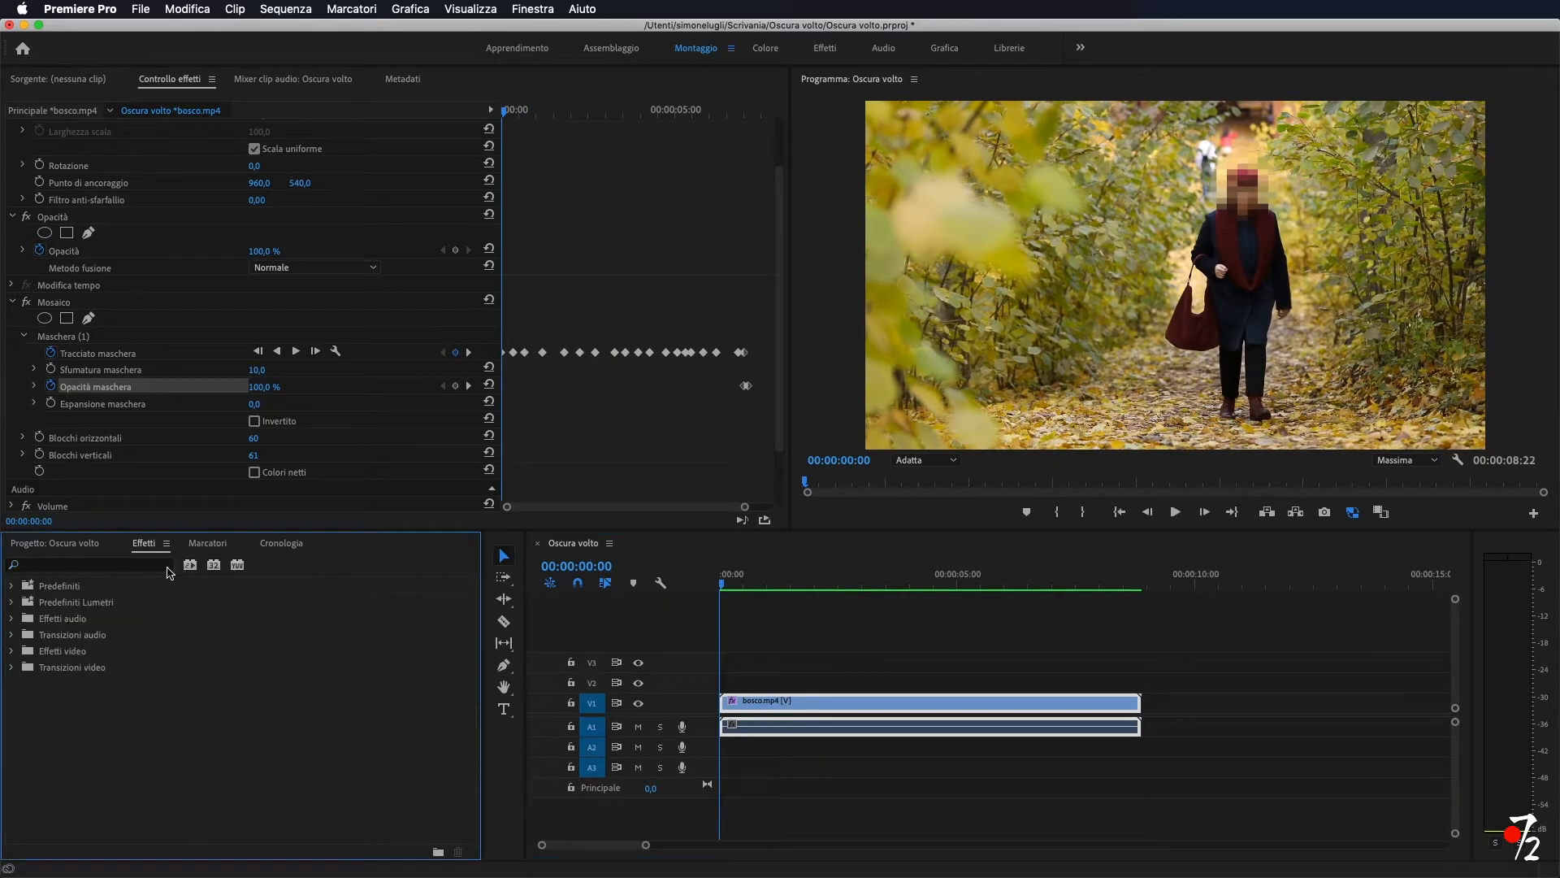
click(77, 549)
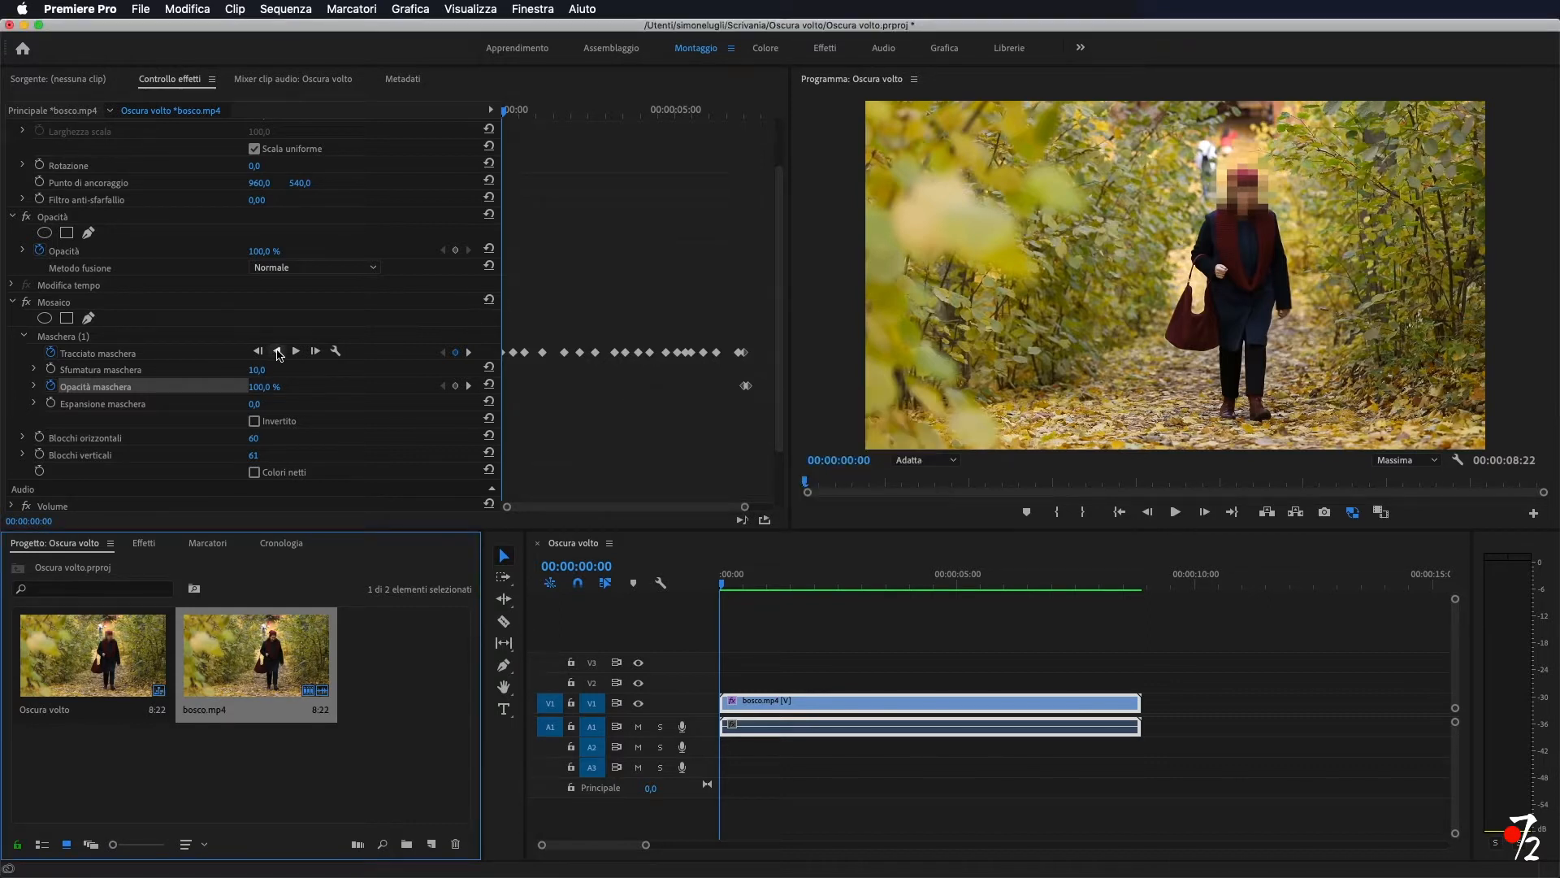
click(25, 306)
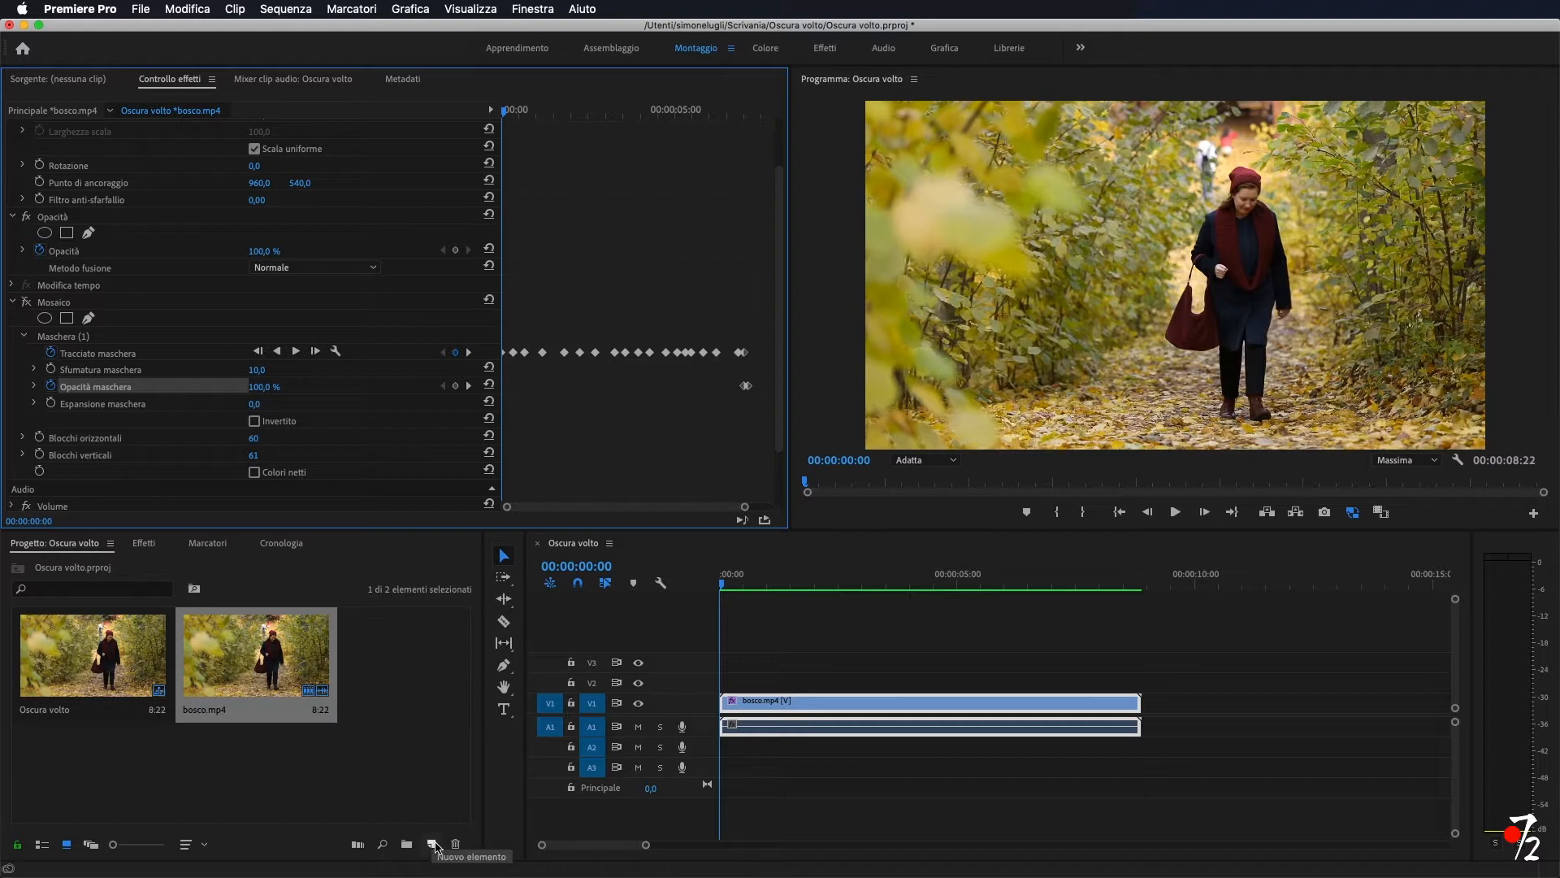
Create a black colour matte at 1920 x 1080, 25 fps with square pixels, and name it "Oscura volto"
click(431, 845)
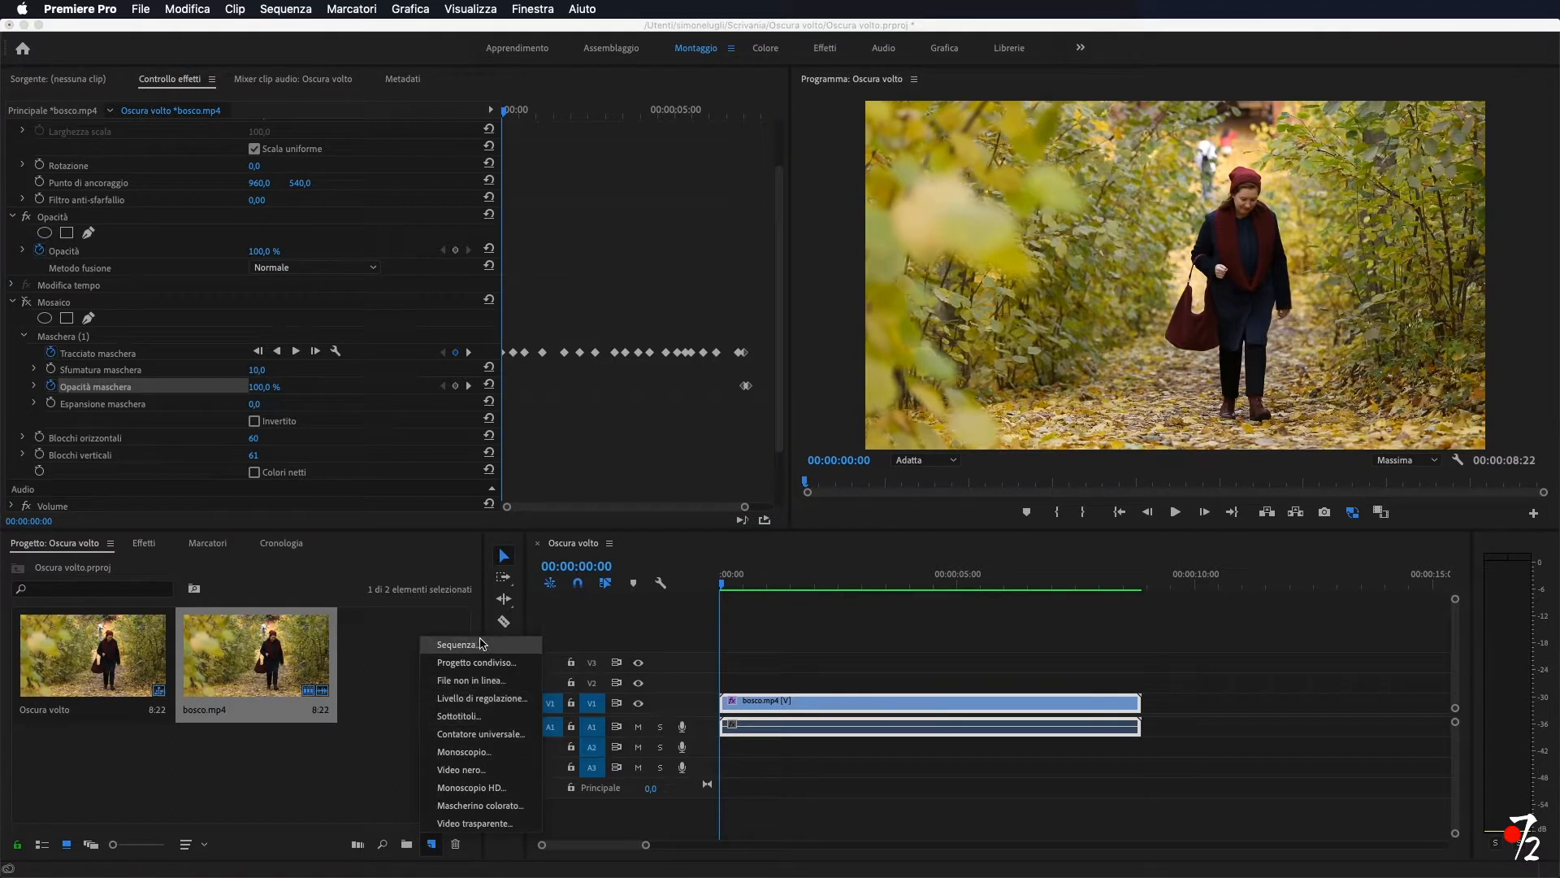
click(481, 806)
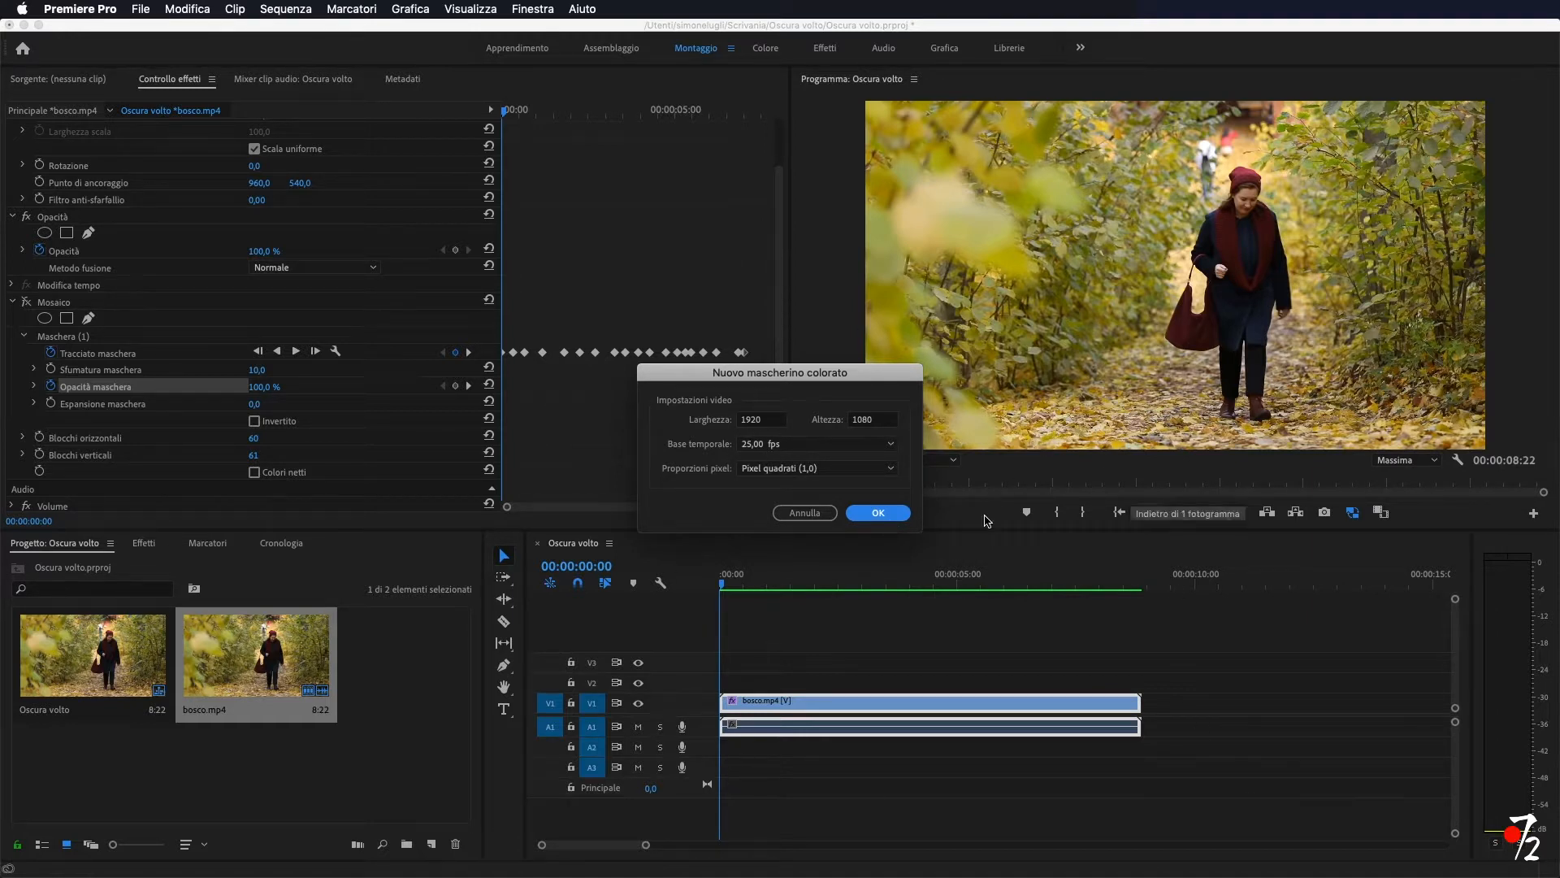
click(880, 514)
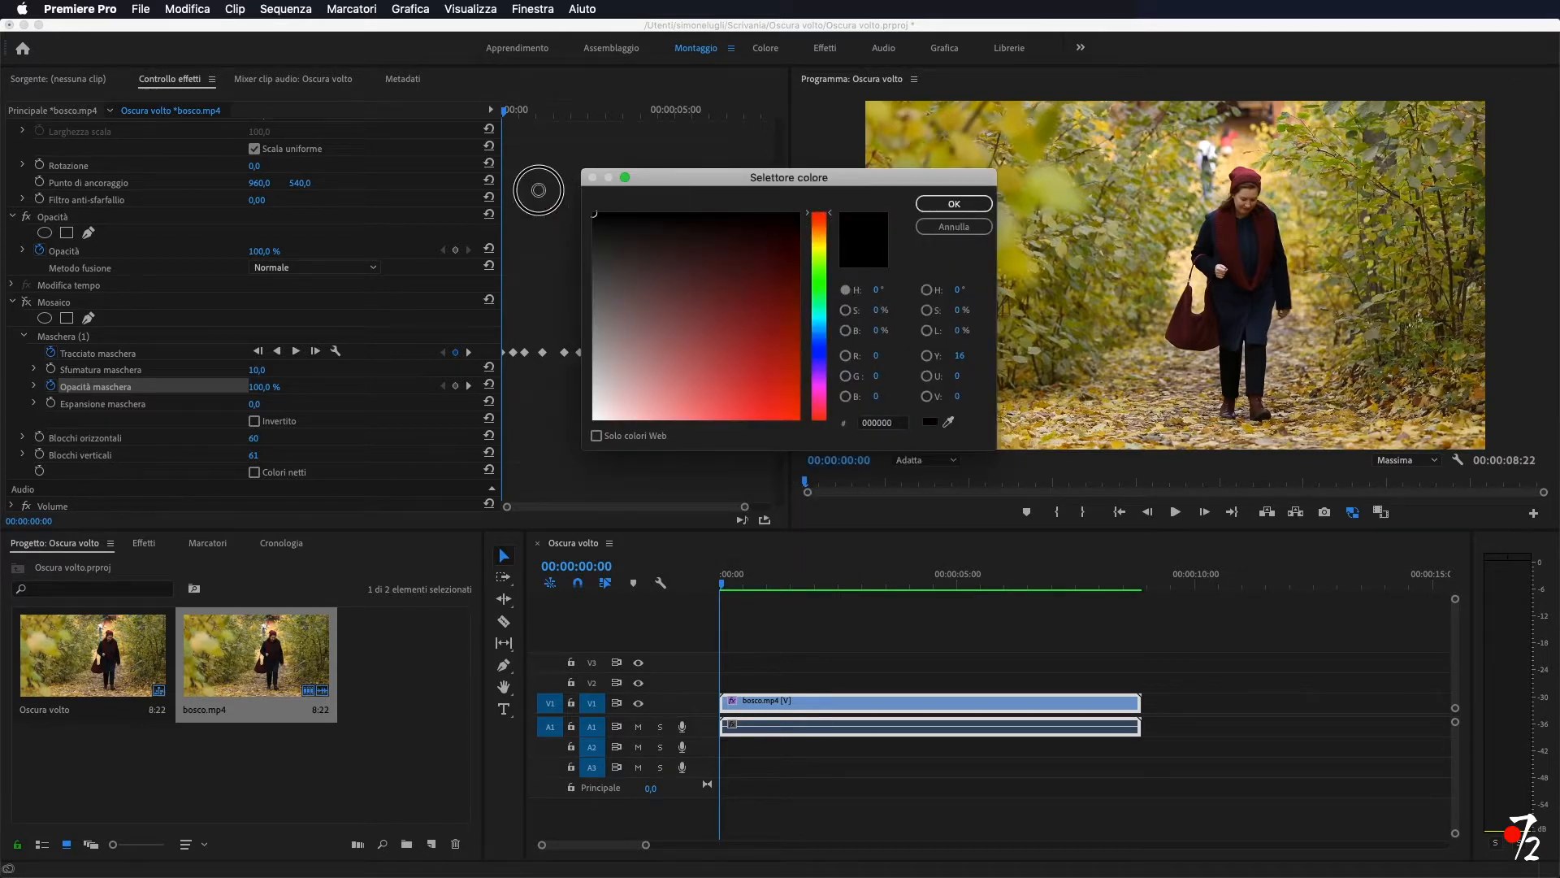
click(972, 204)
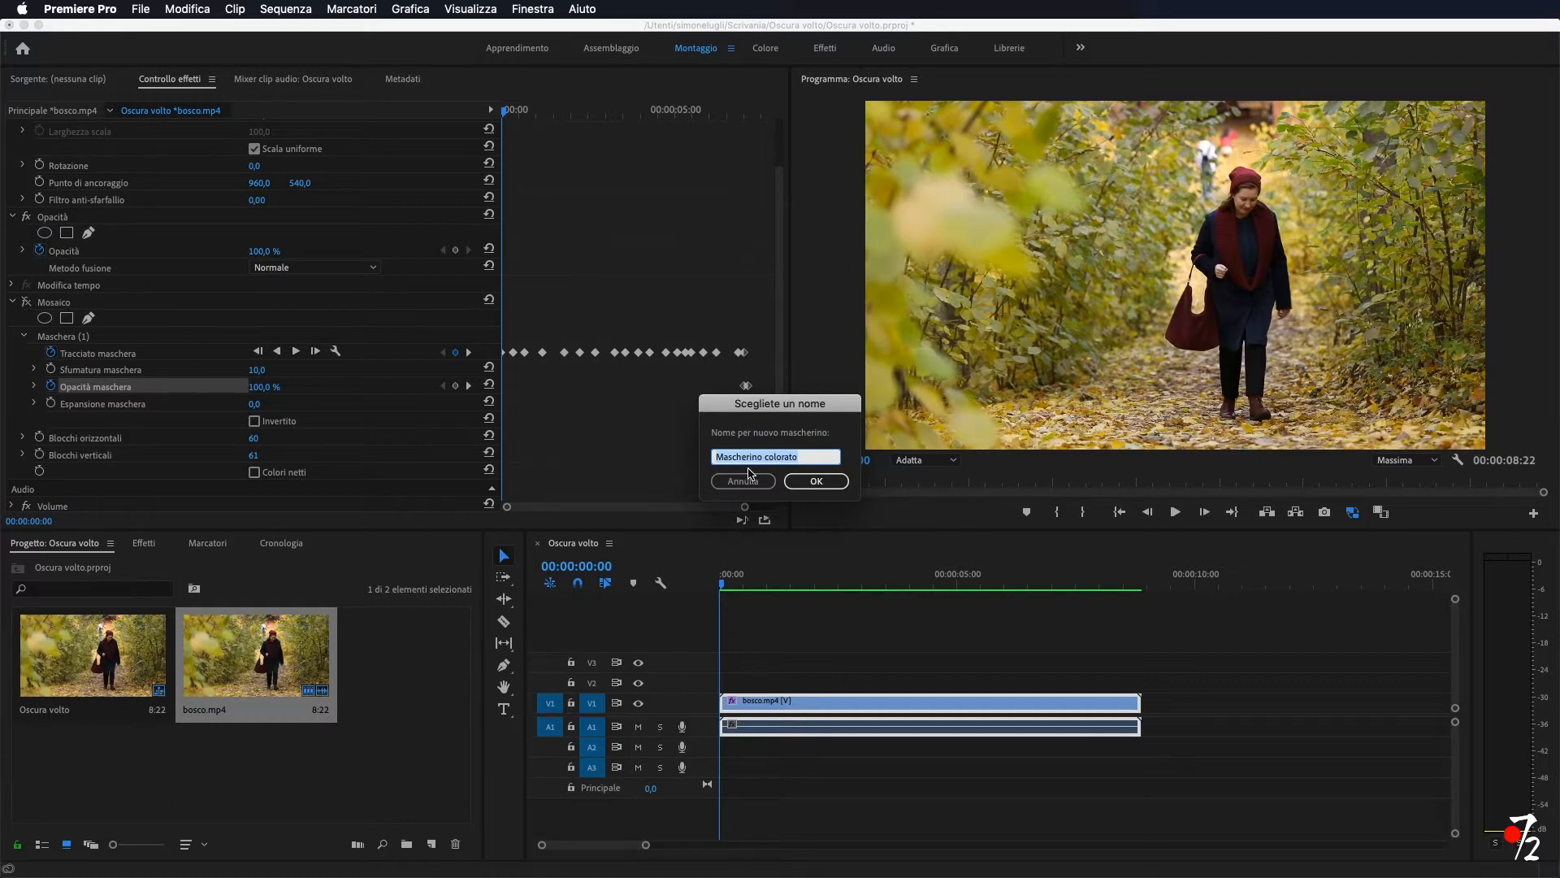
text(Oscura volto)
key(Return)
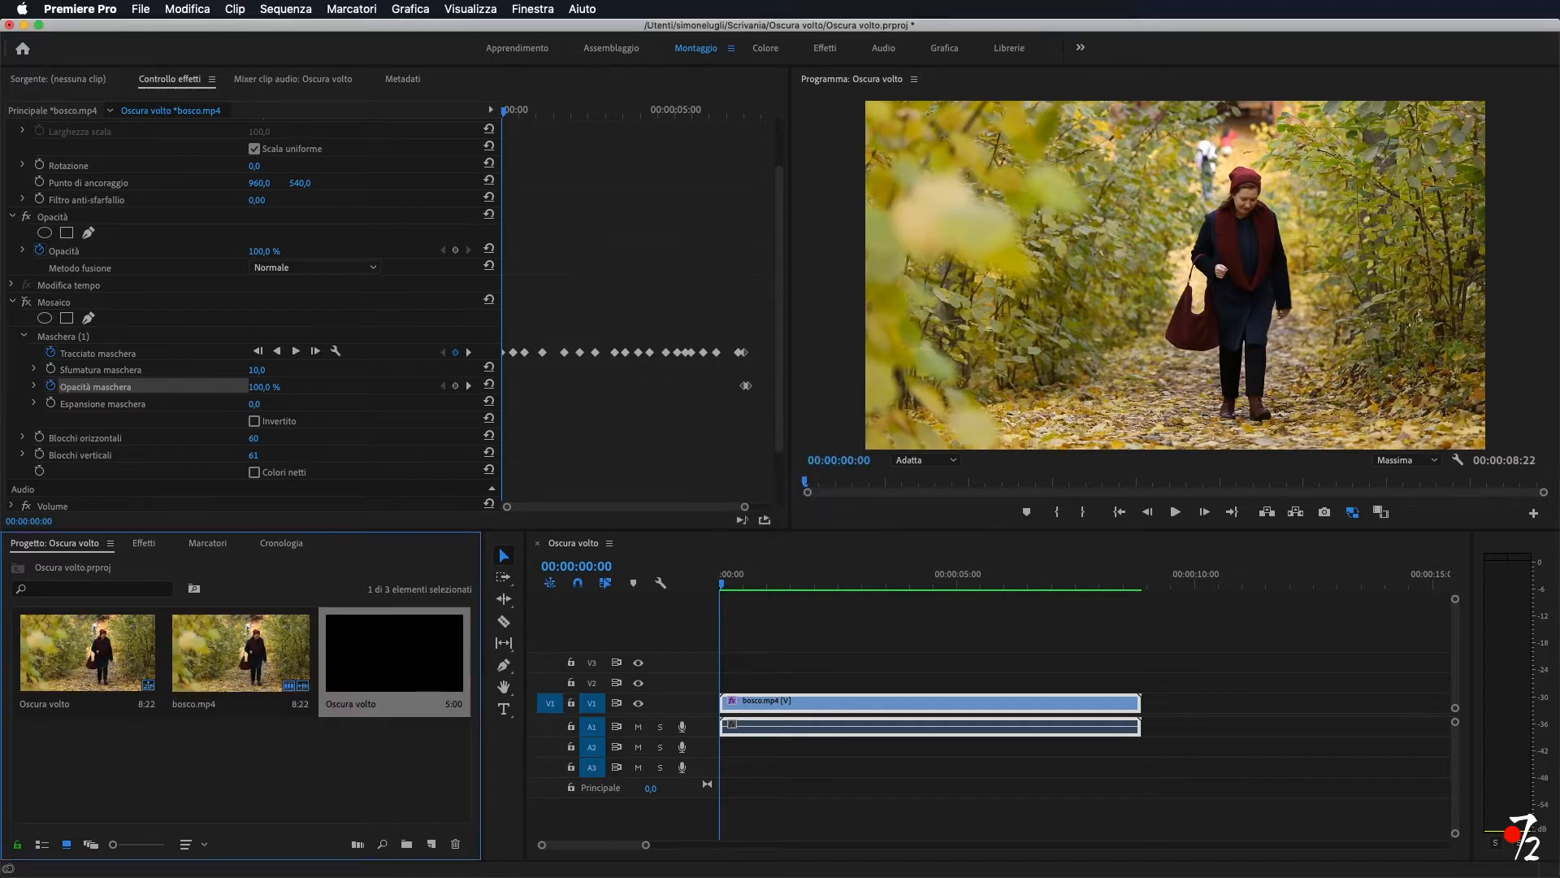
Place the black matte on track V2 above bosco.mp4, extend it to the clip's full length, and select it
drag(391, 660, 756, 682)
drag(956, 683, 1141, 682)
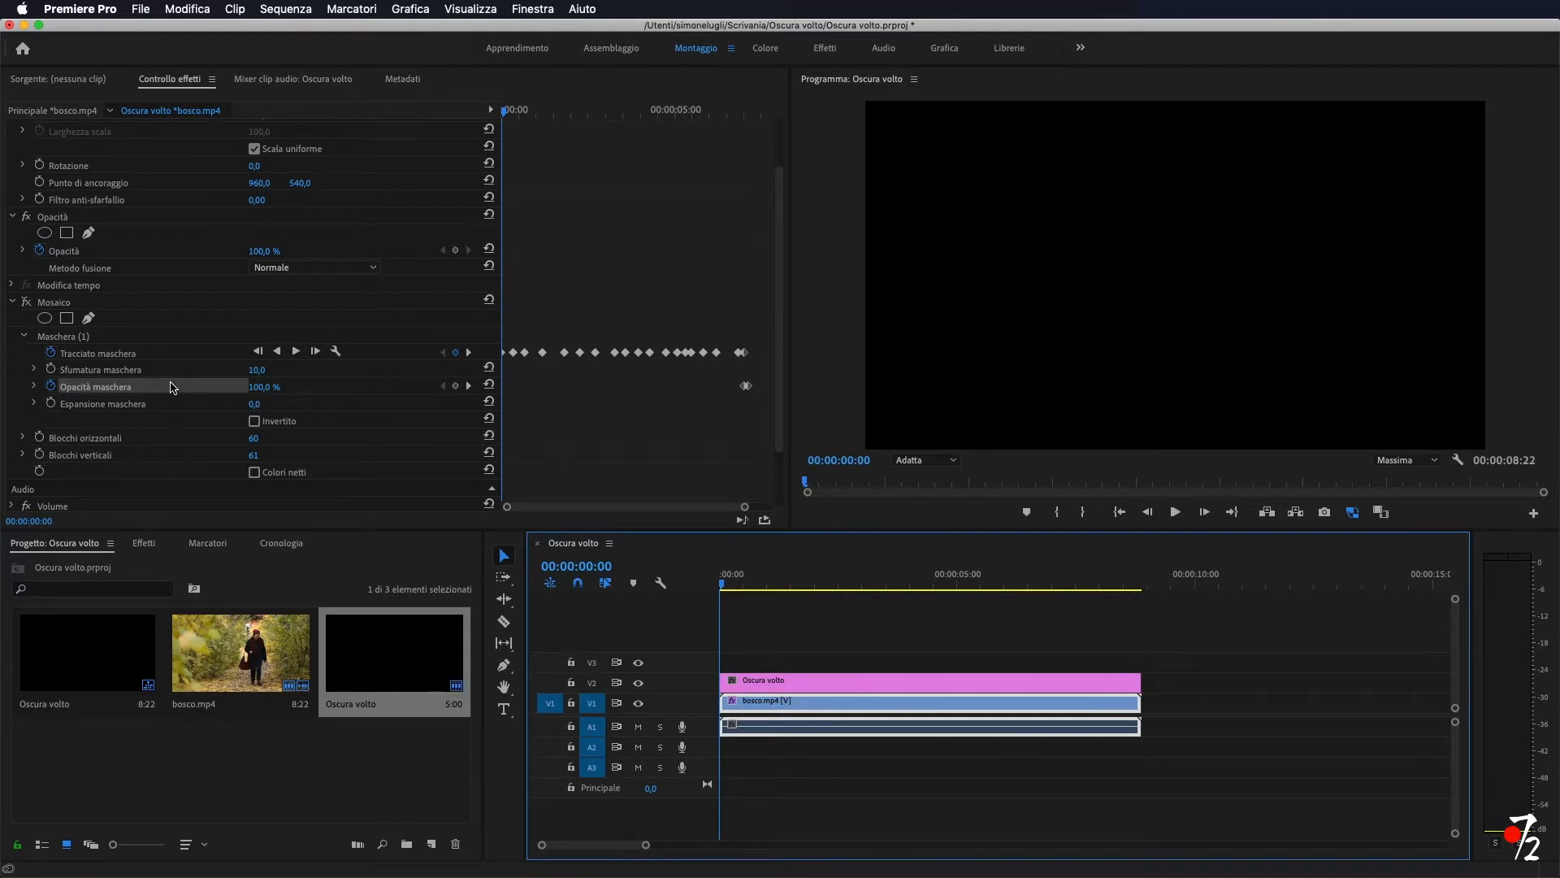
click(772, 681)
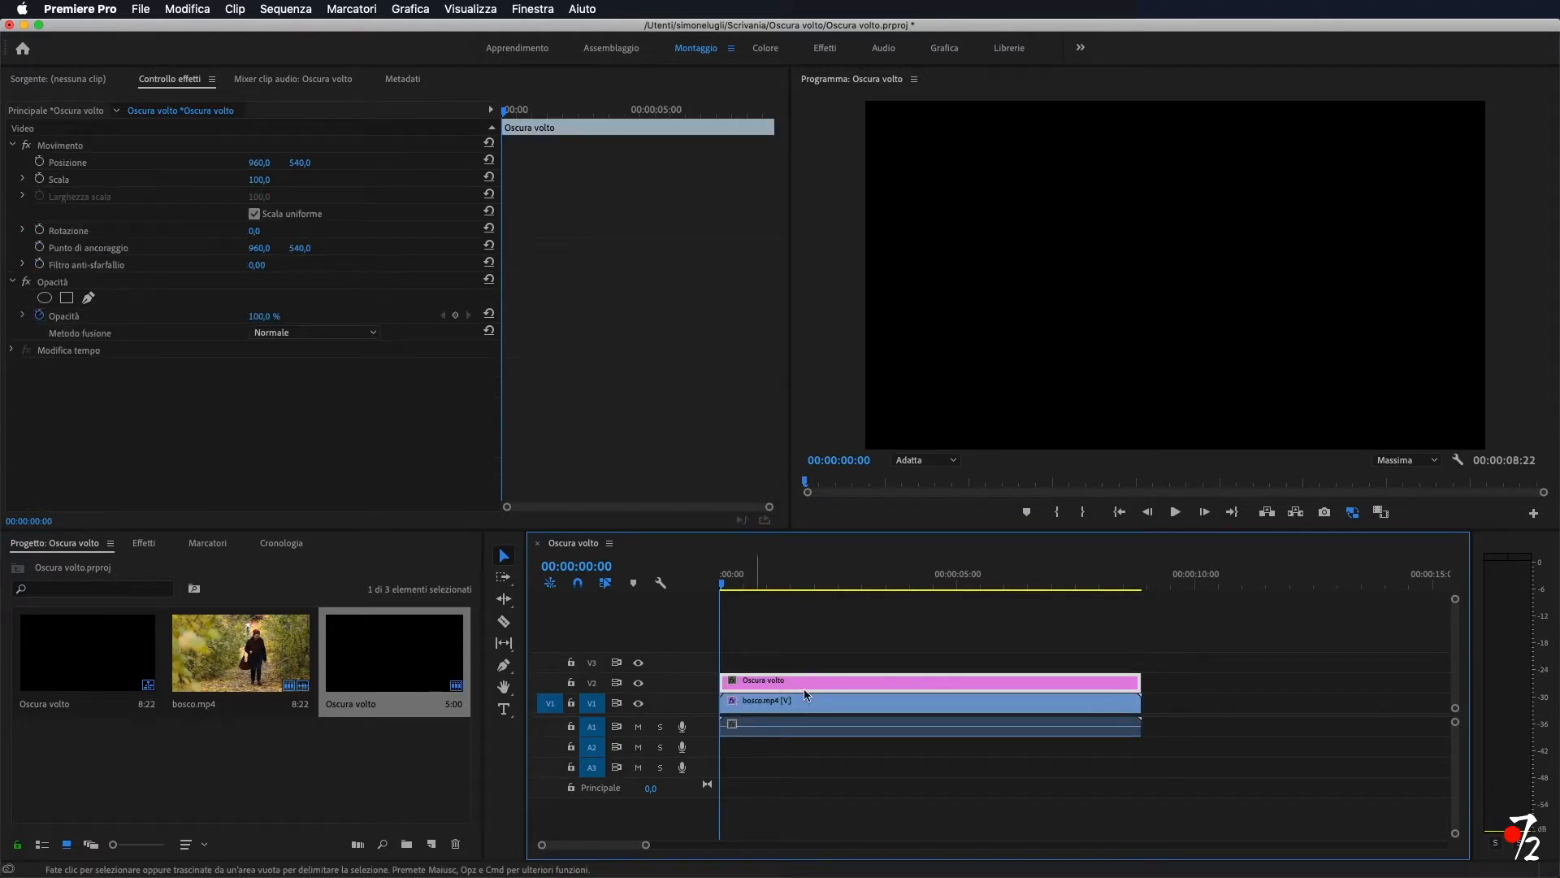
Try an elliptical and a four-point polygon opacity mask on the matte, deleting each one
click(45, 298)
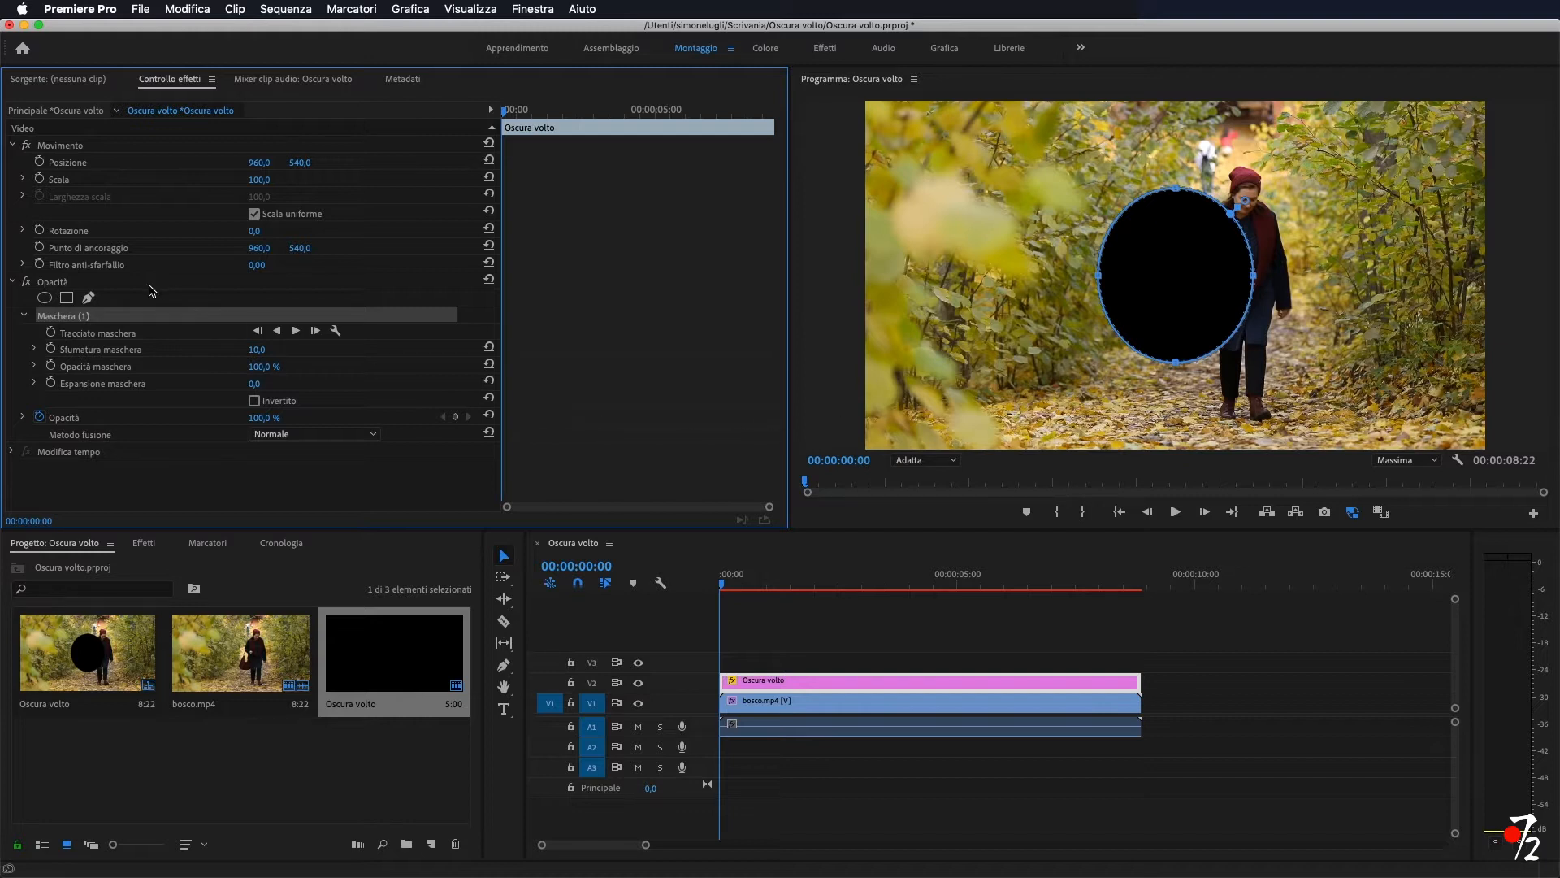
key(Delete)
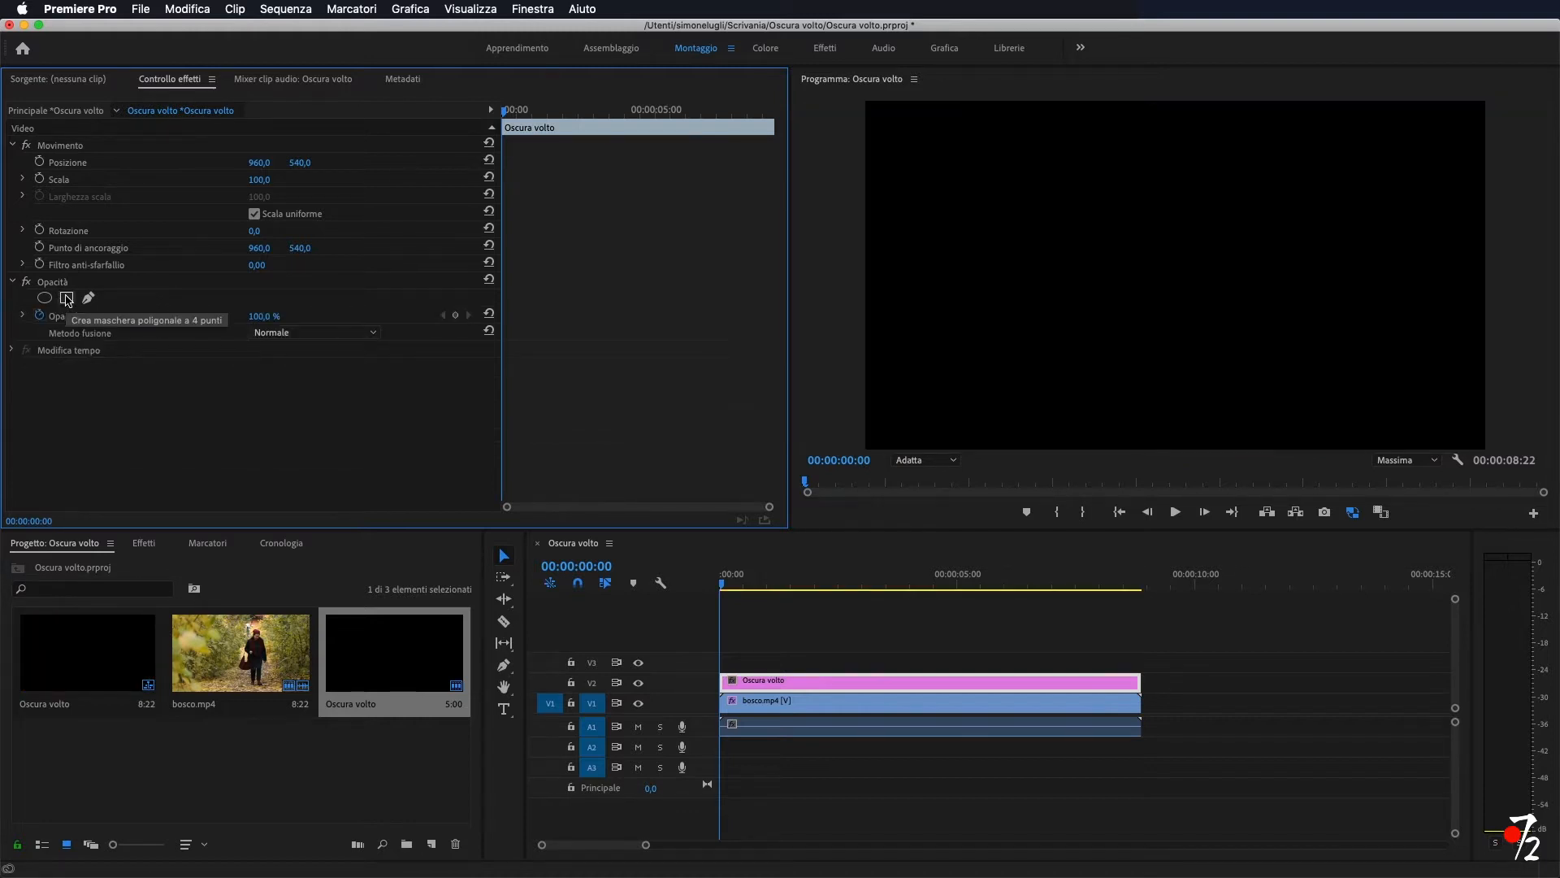
click(67, 298)
key(Delete)
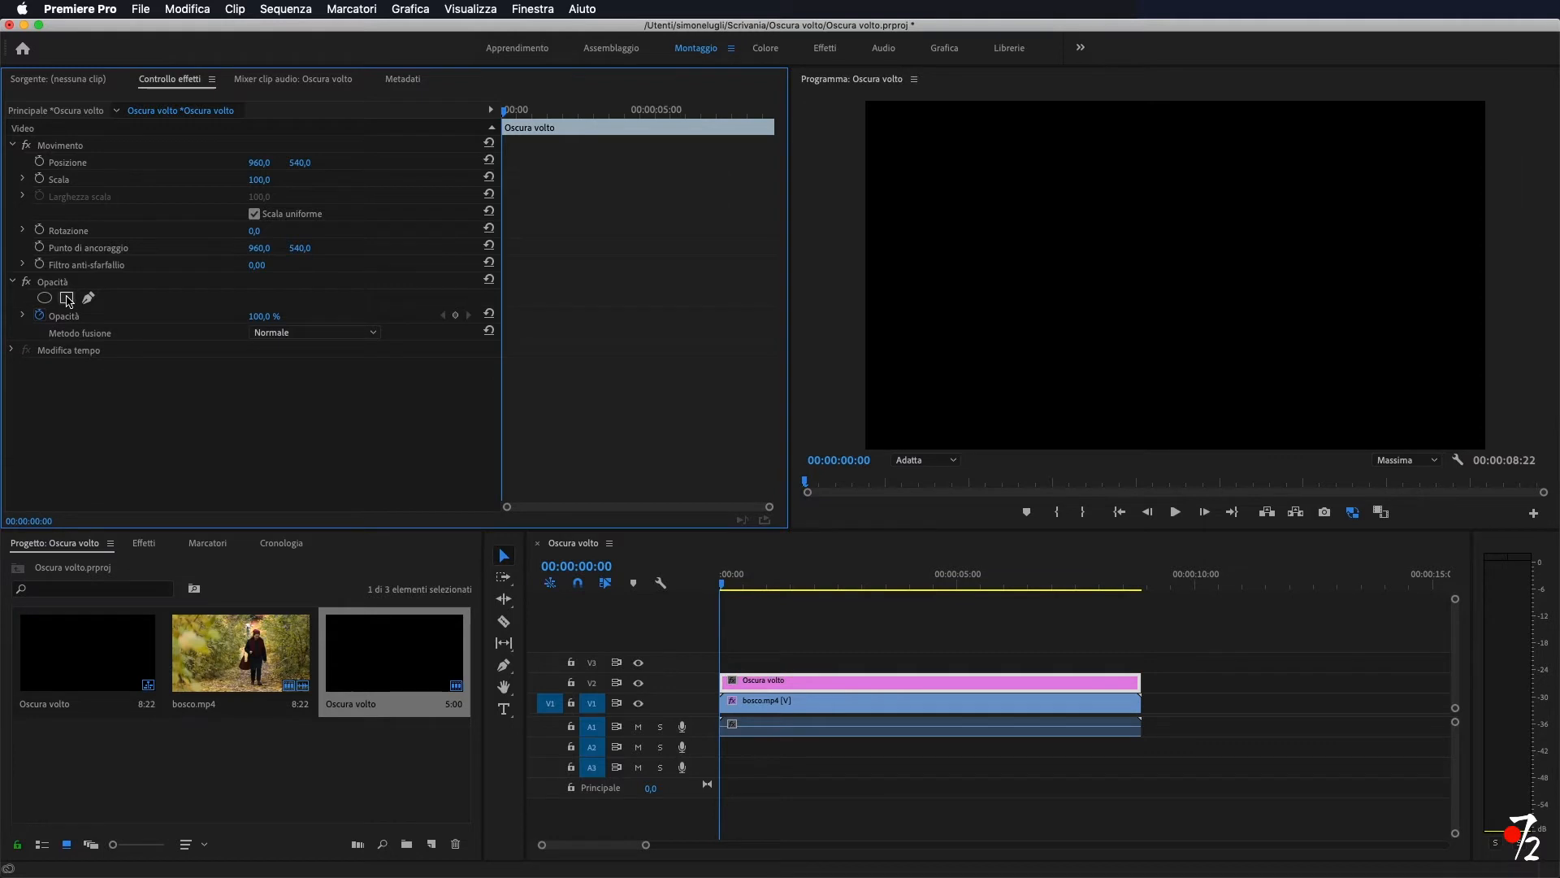
Try a free-drawn four-sided opacity mask over the woman's upper chest, and undo its points
click(89, 298)
click(1217, 220)
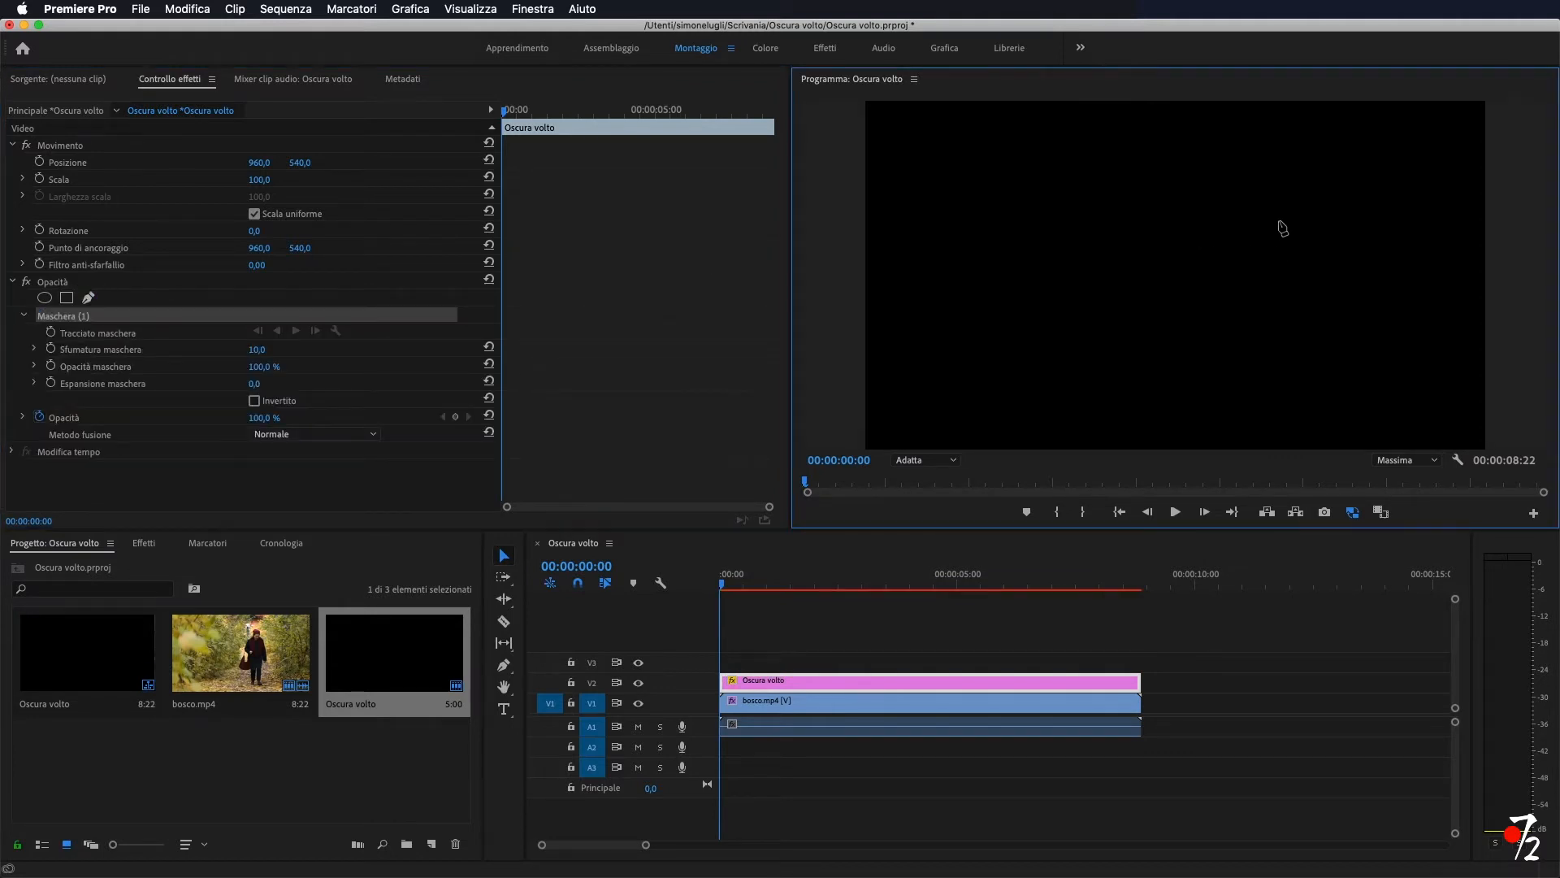
click(1299, 220)
click(1303, 263)
click(1230, 273)
click(1217, 221)
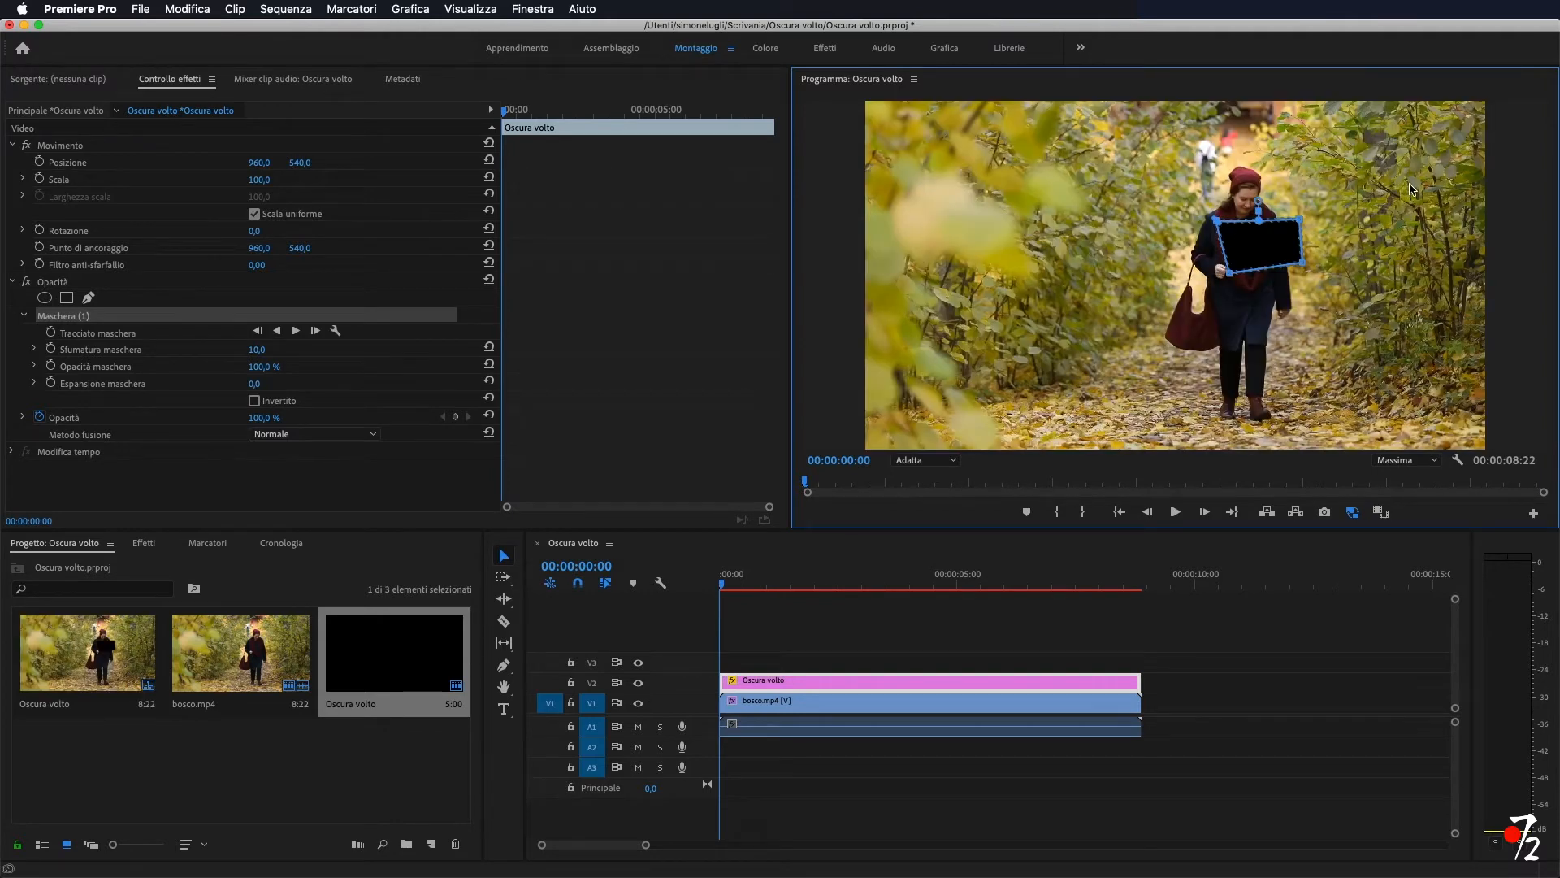
key(super+z)
key(super+z)
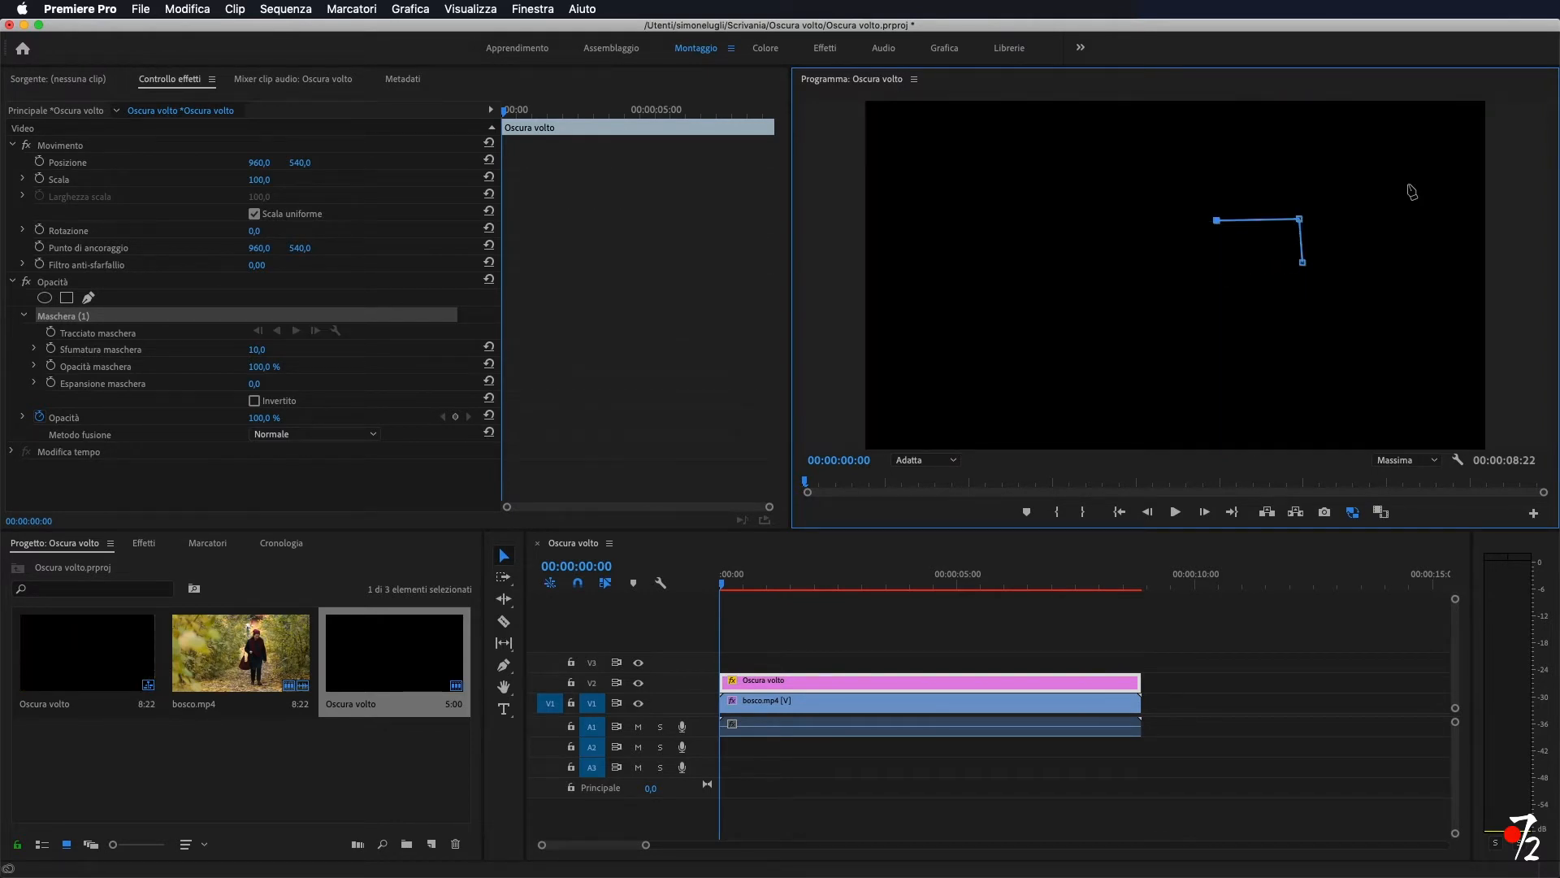
key(super+z)
key(super+z)
Add another elliptical opacity mask, and delete both it and the leftover free-drawn mask
click(45, 297)
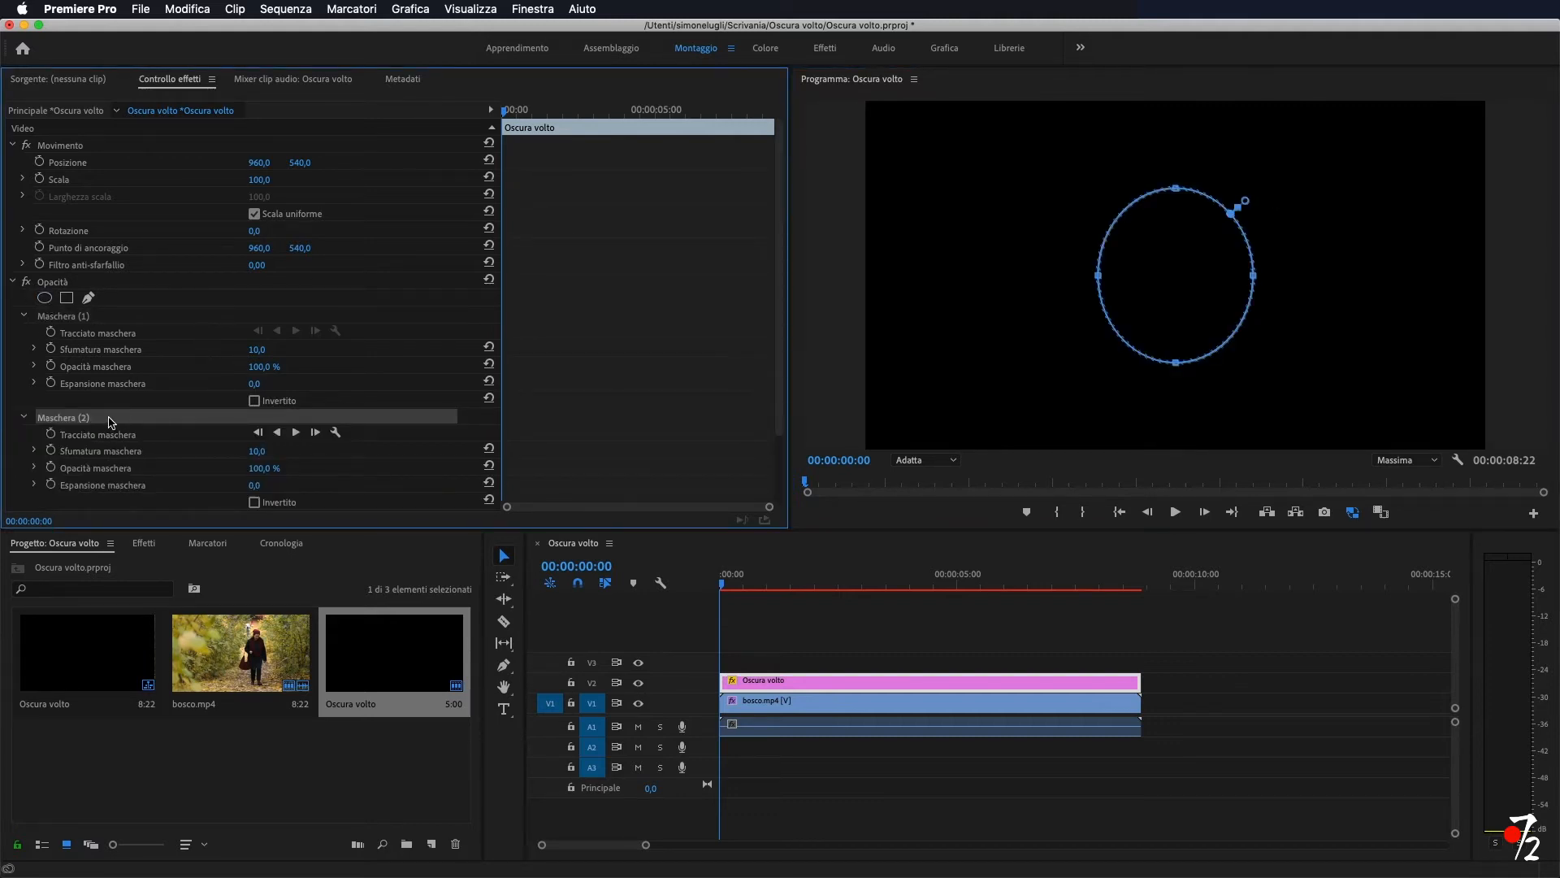
key(Delete)
click(70, 319)
key(Delete)
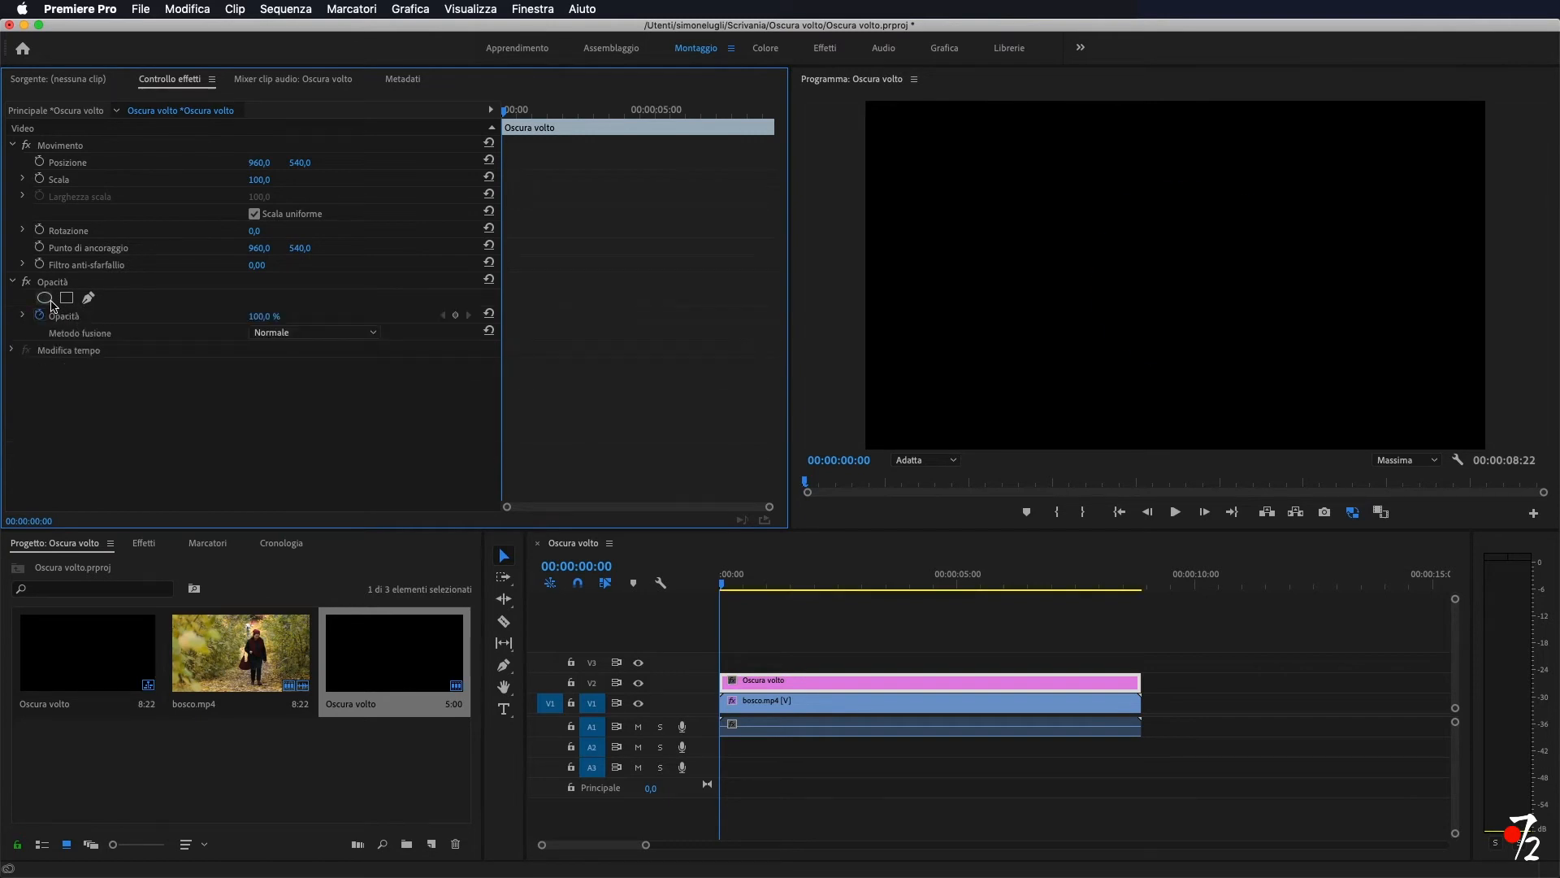
Add an elliptical opacity mask to the matte, shrink it to head size, and place it over the woman's face
click(46, 299)
drag(1177, 362, 1176, 293)
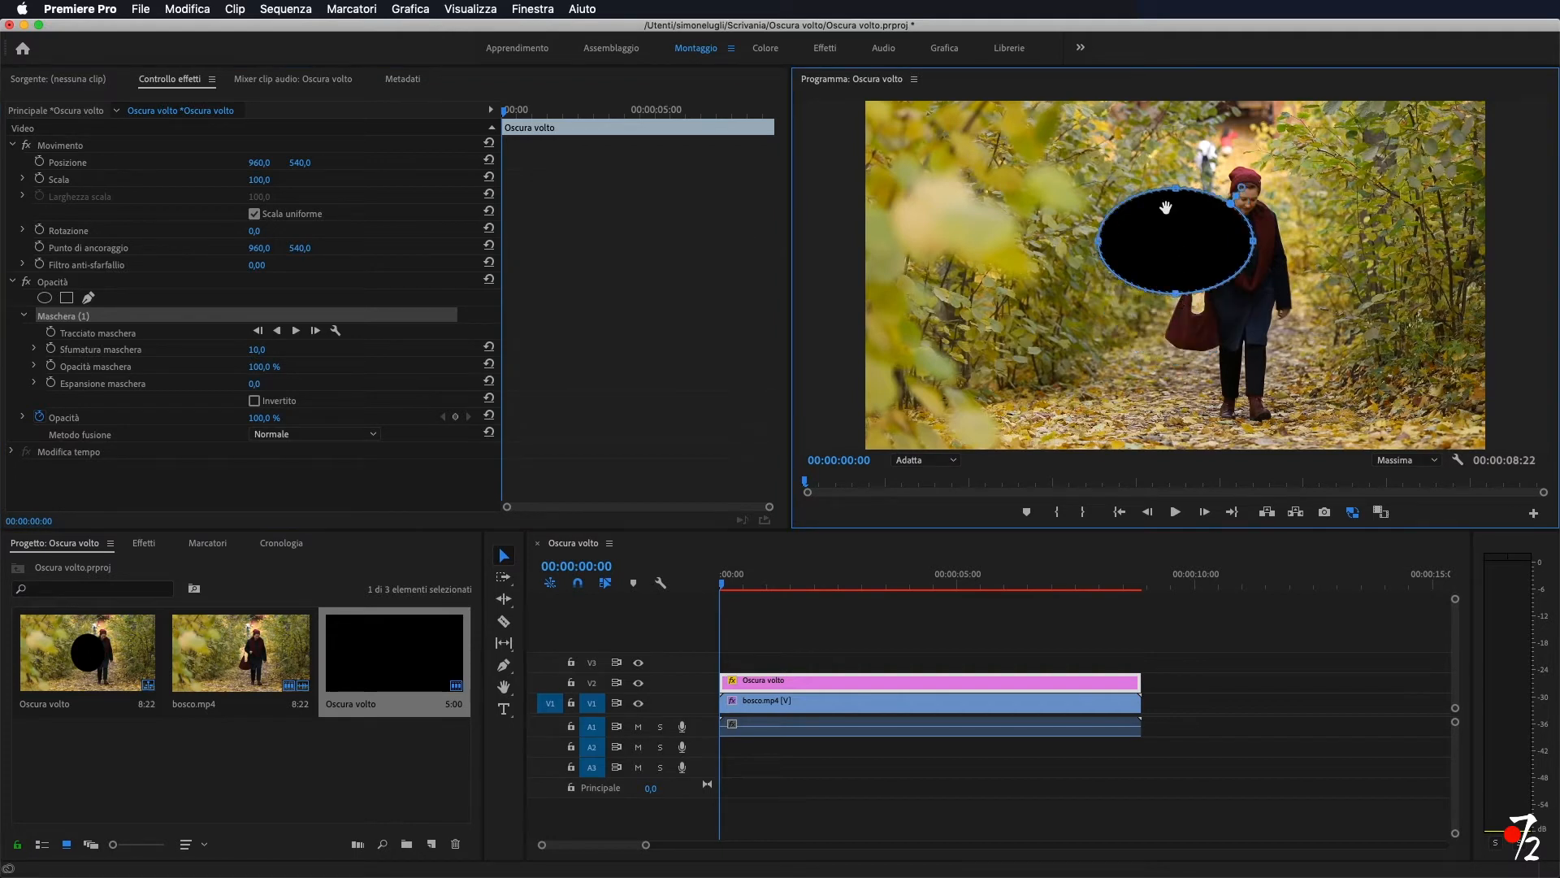
drag(1106, 243, 1184, 241)
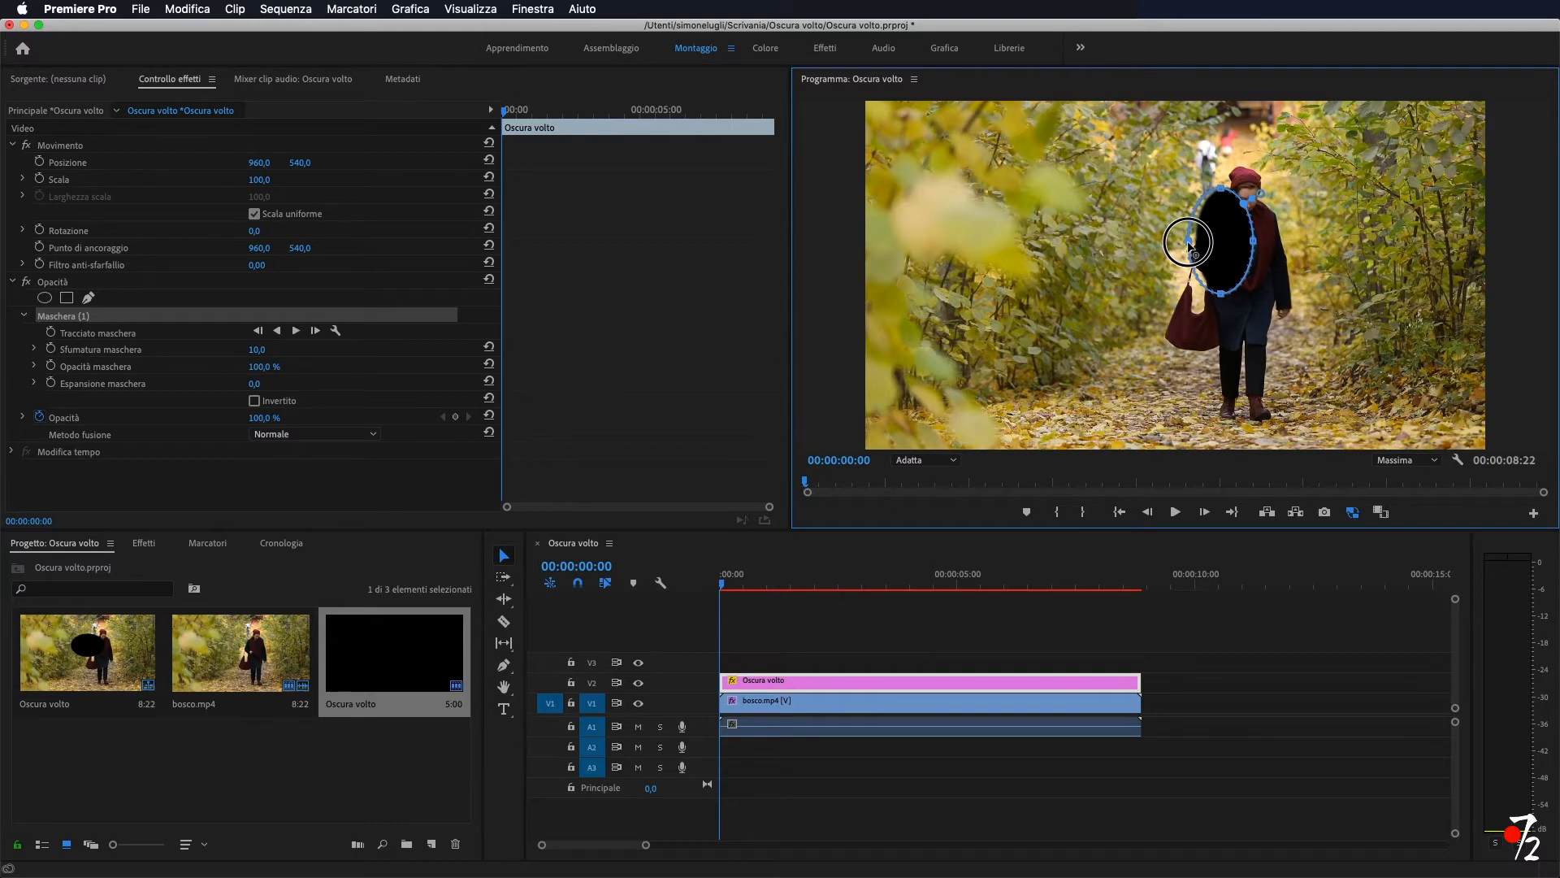
mouse_move(1219, 189)
mouse_down()
mouse_move(1221, 234)
mouse_move(1245, 195)
mouse_up()
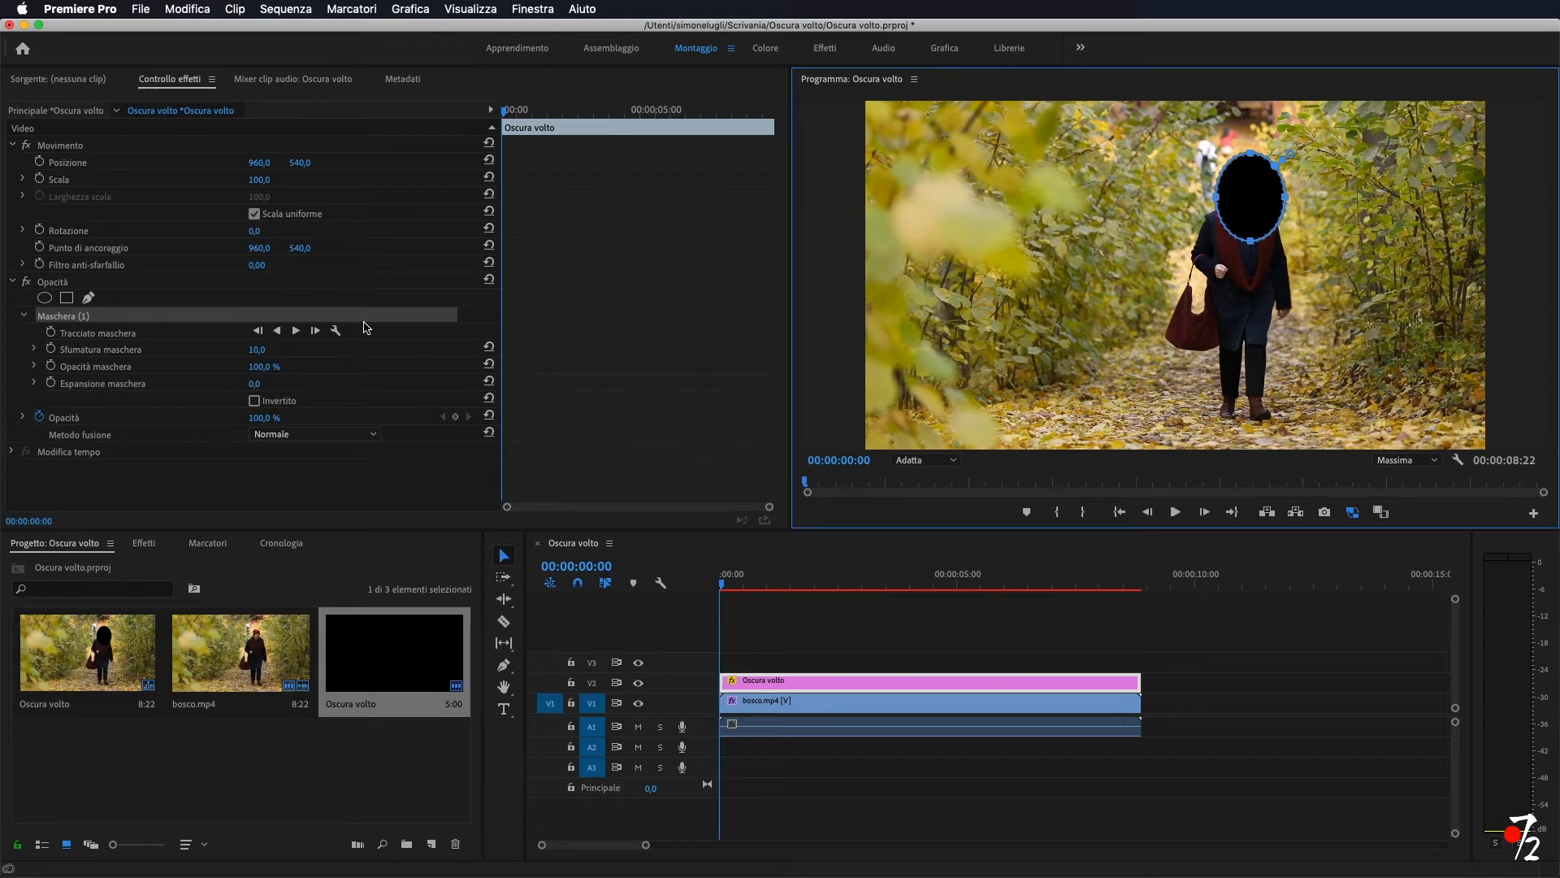
Keyframe the mask path at 00:00:00:00 and over the woman's head about three seconds in, and check the tracking at 00:00:00:23
click(50, 333)
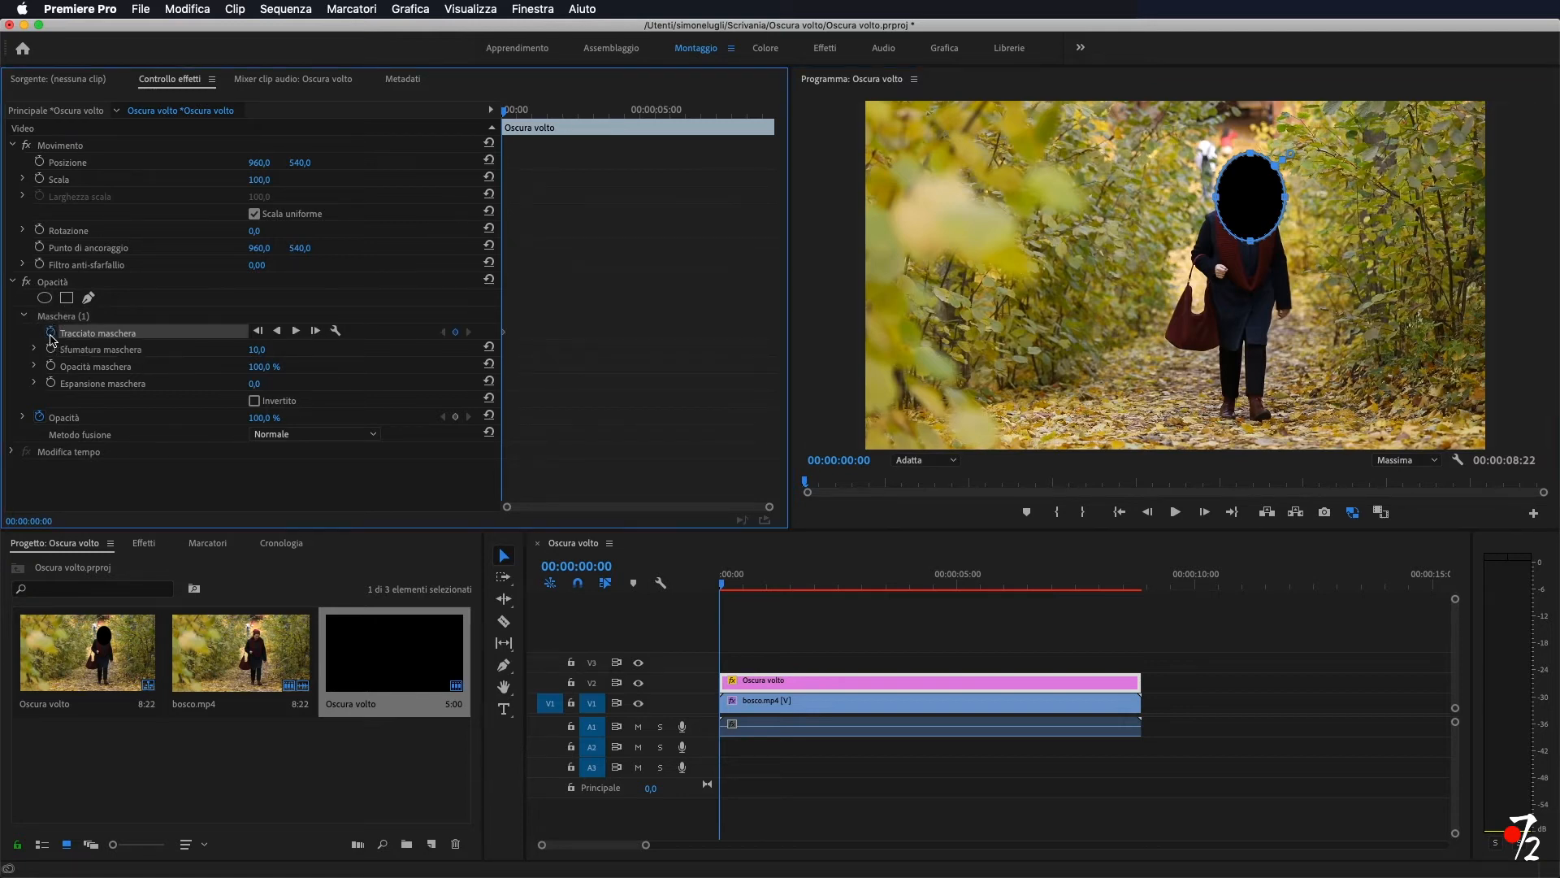
click(504, 112)
drag(526, 114, 605, 118)
click(1243, 203)
click(65, 317)
drag(1254, 185, 1316, 139)
drag(882, 584, 762, 585)
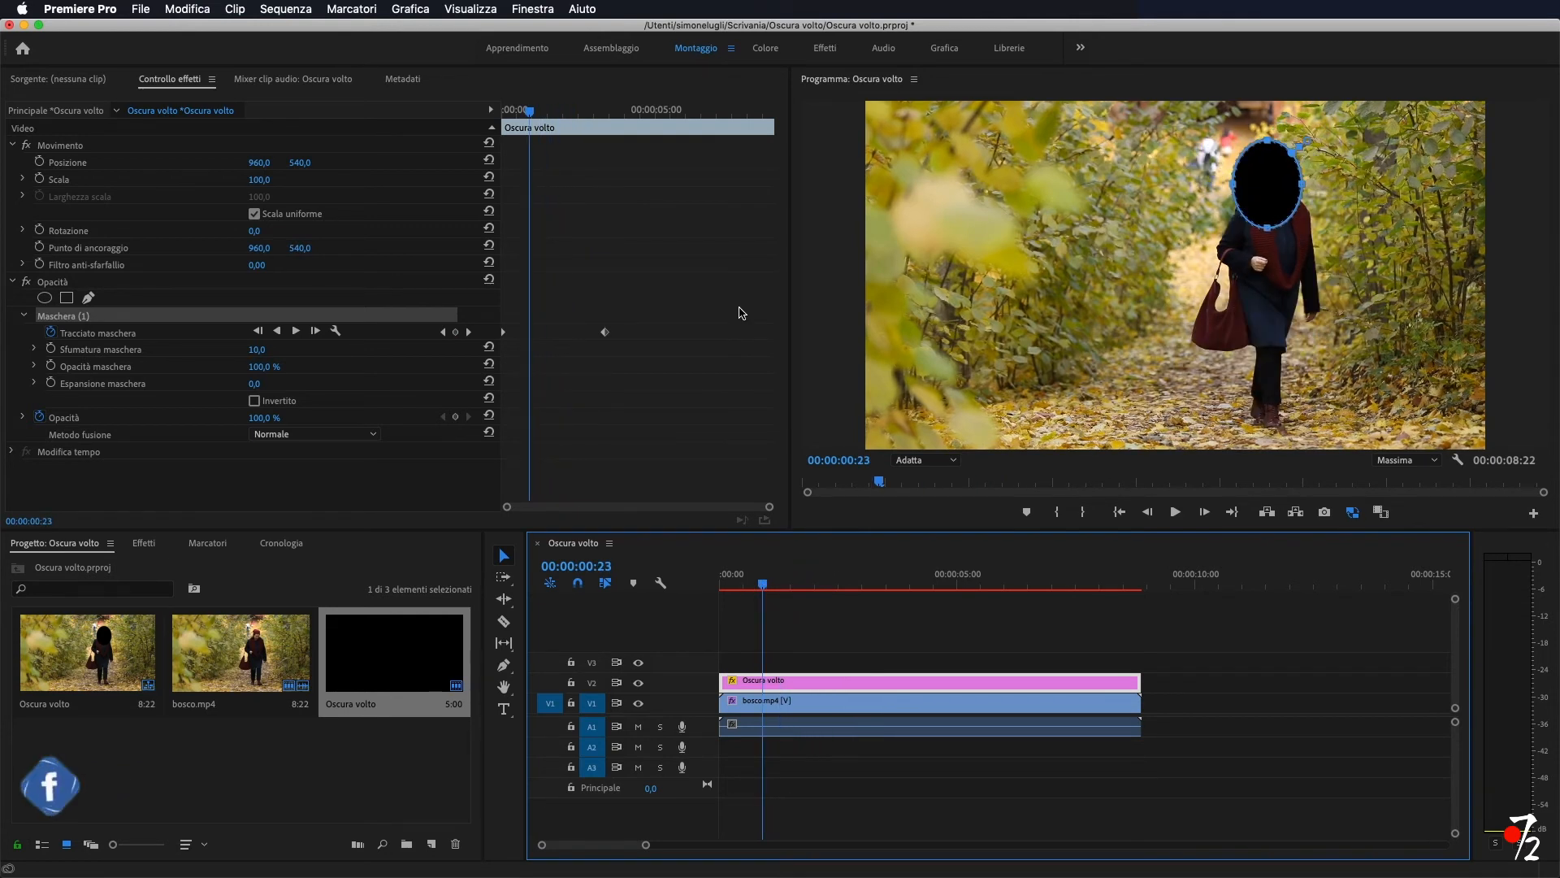